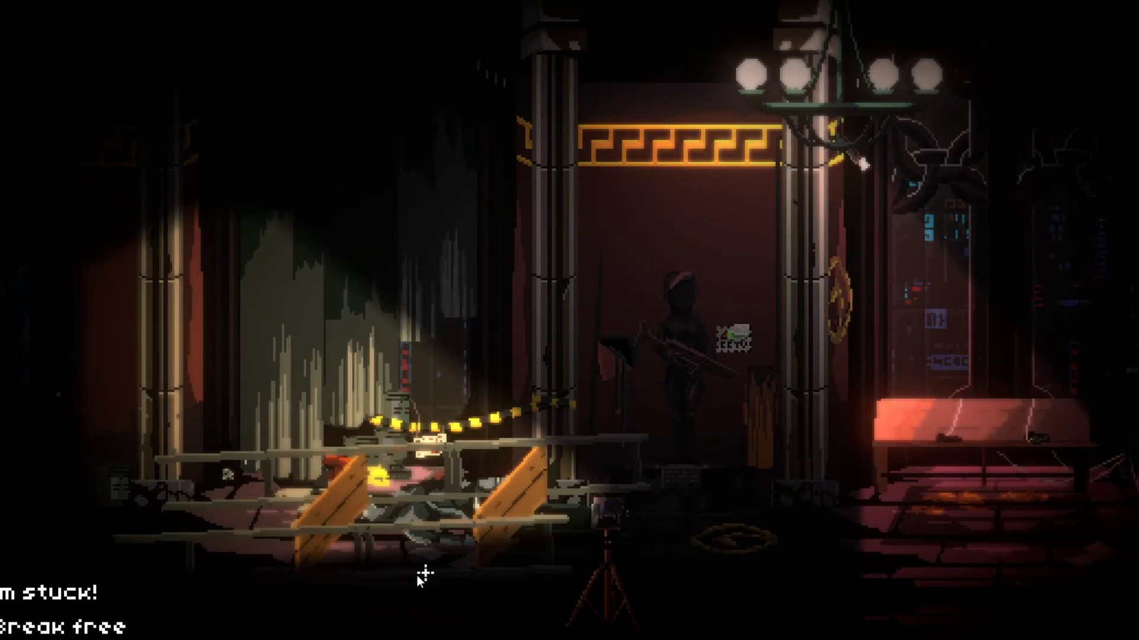
Choose 'Break free' so the heroine escapes the scaffolding and the 'Situation report' replies appear.
left_click(47, 626)
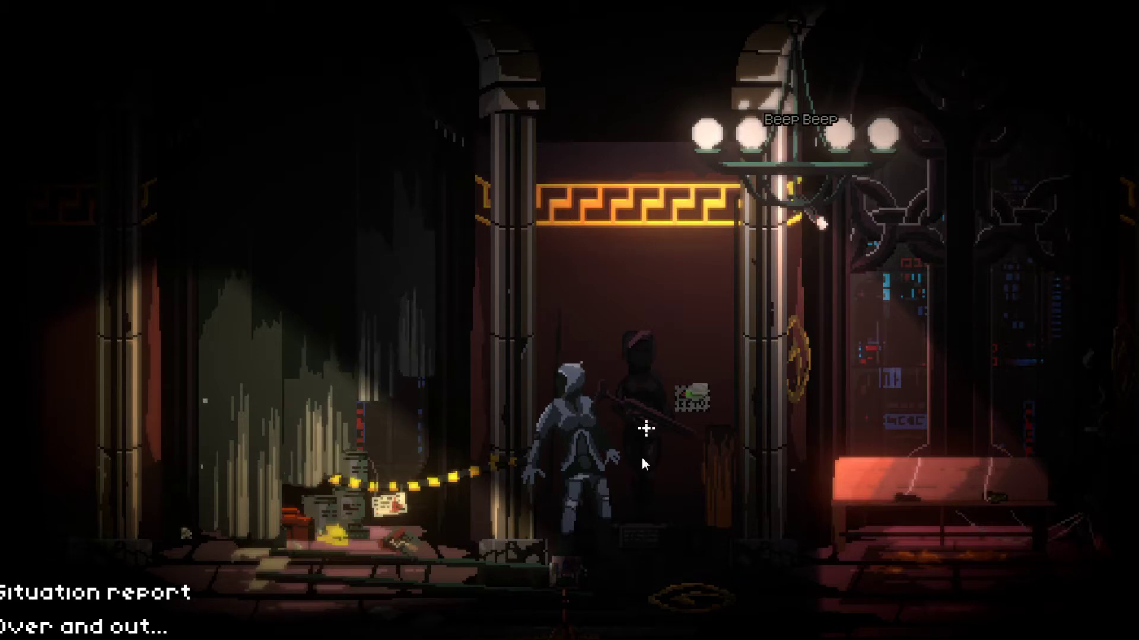
End the conversation with 'Over and out...' and walk the heroine around to the green-lamp terminal.
left_click(172, 623)
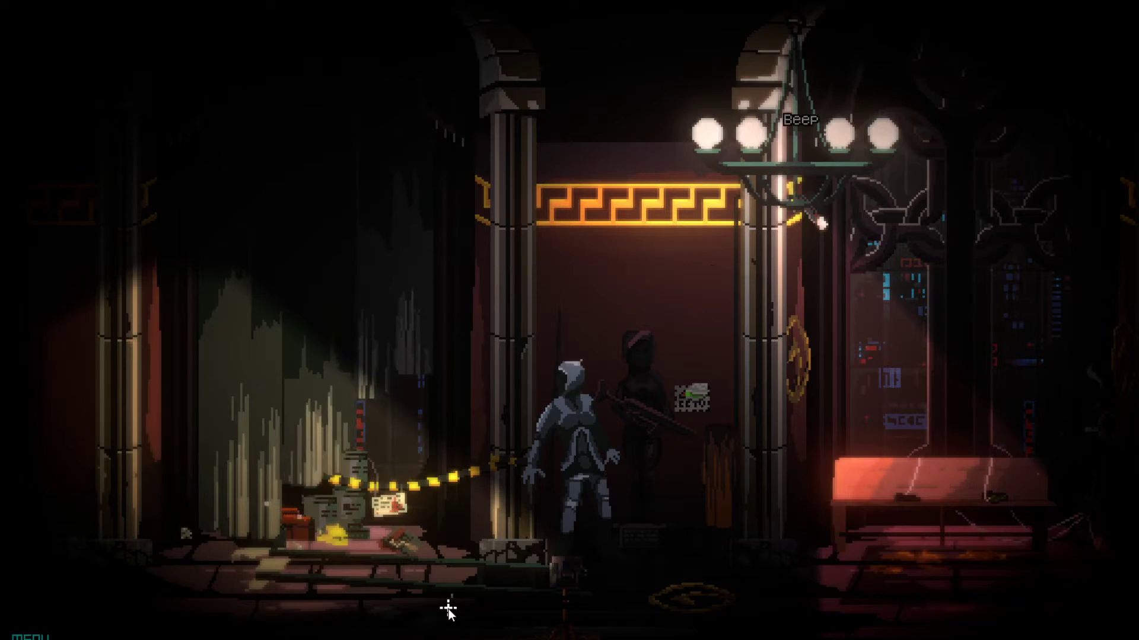
left_click(202, 609)
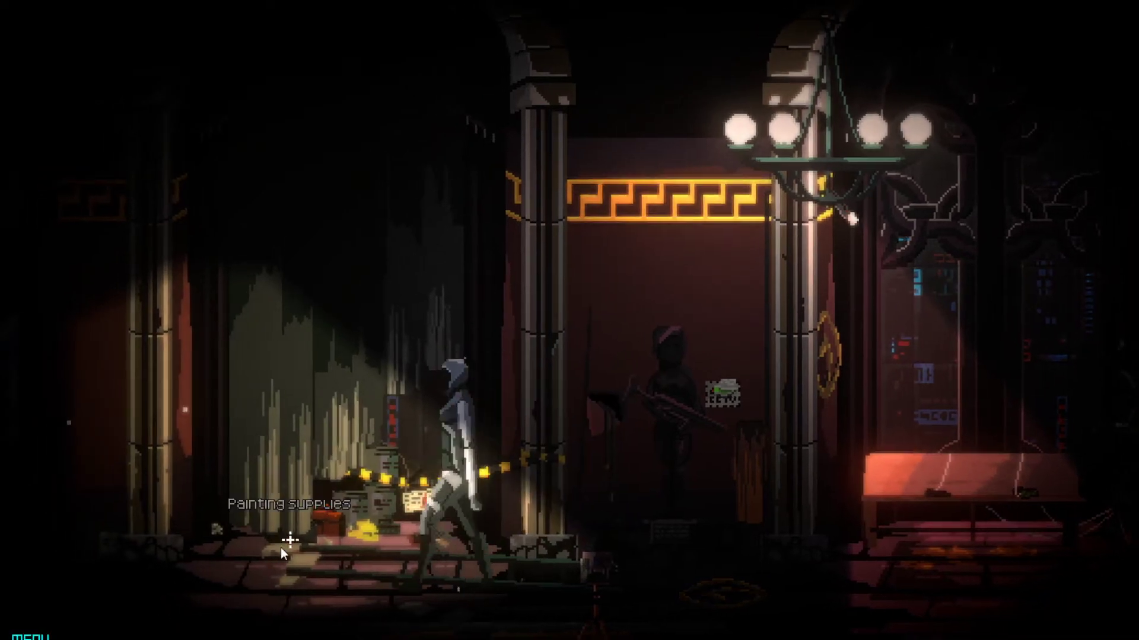
left_click(372, 590)
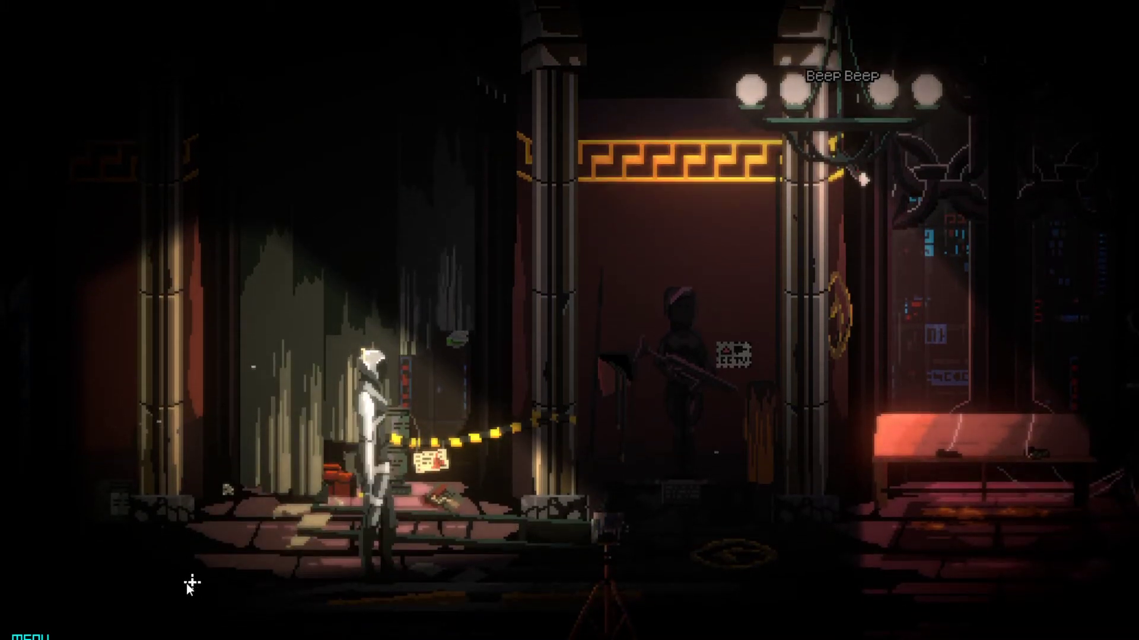
left_click(186, 584)
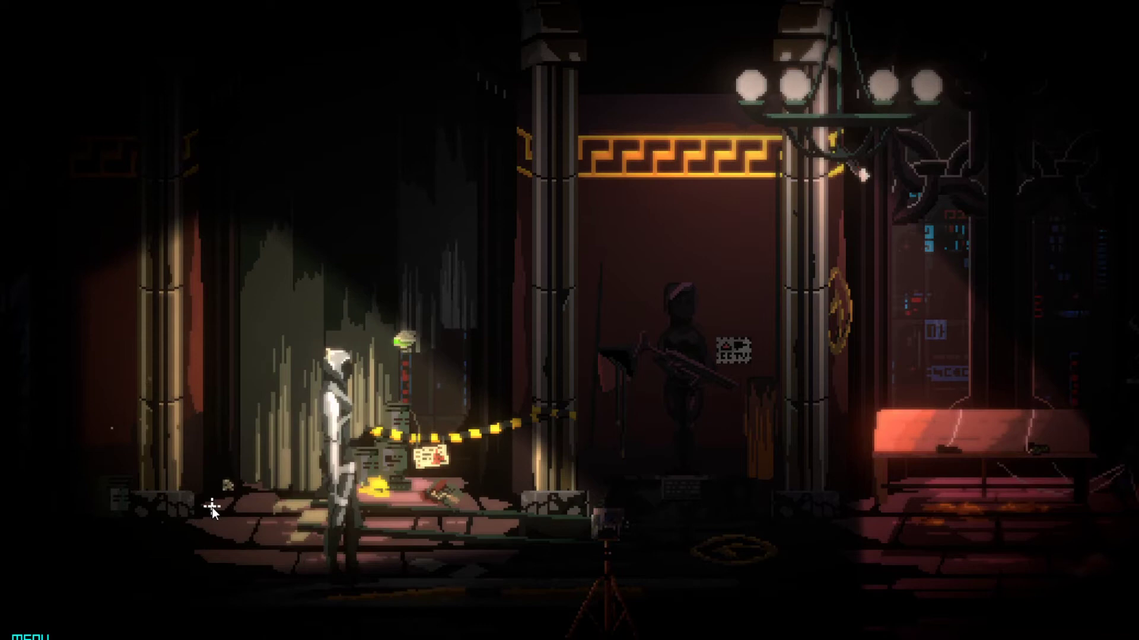
left_click(315, 575)
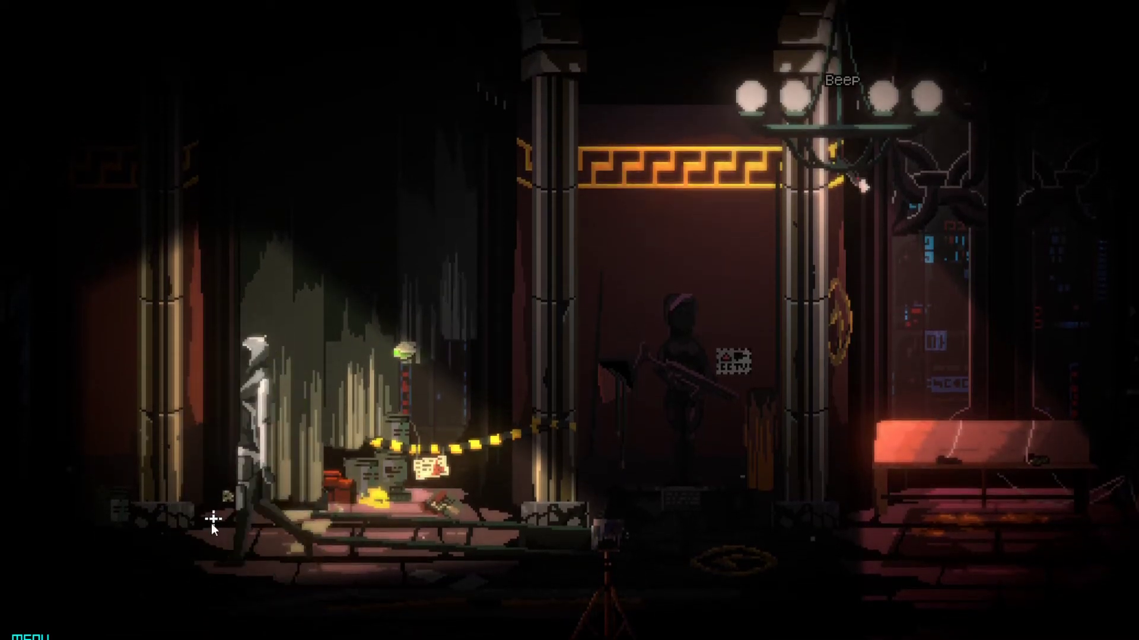
left_click(365, 416)
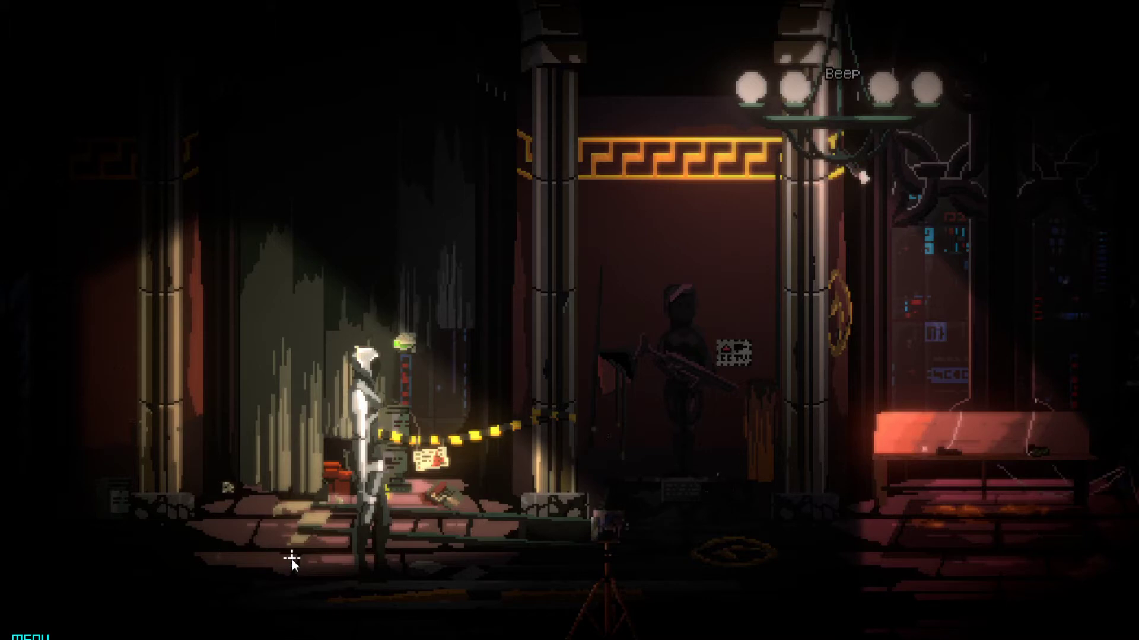
Walk over to the Construction Light, examine it, and dismiss the heroine's reply.
left_click(459, 562)
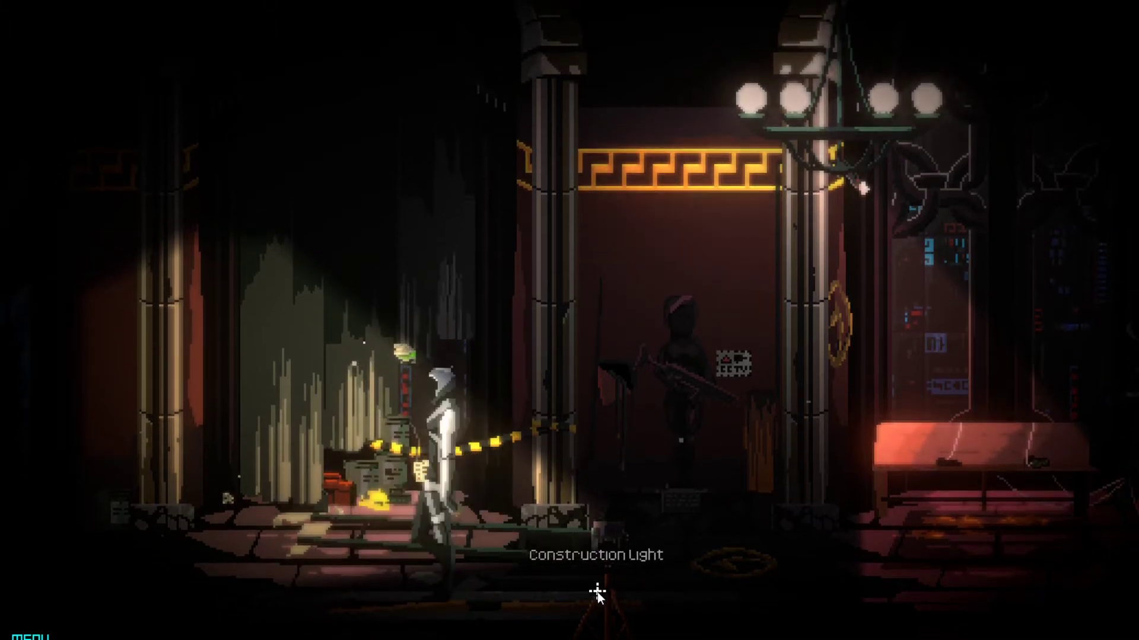
left_click(596, 592)
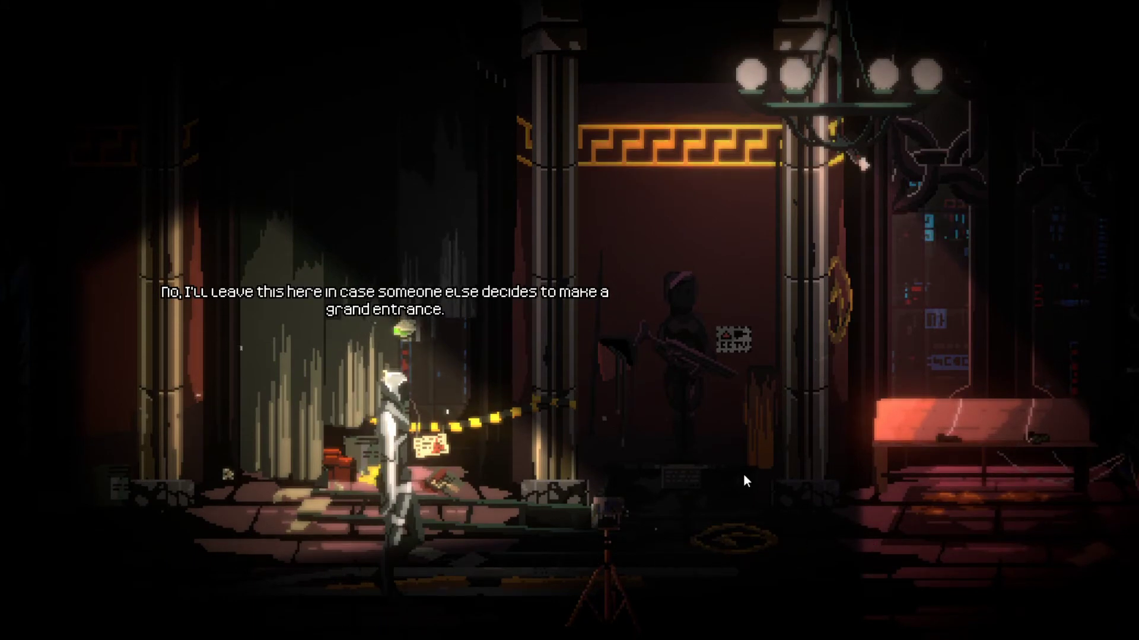
left_click(309, 584)
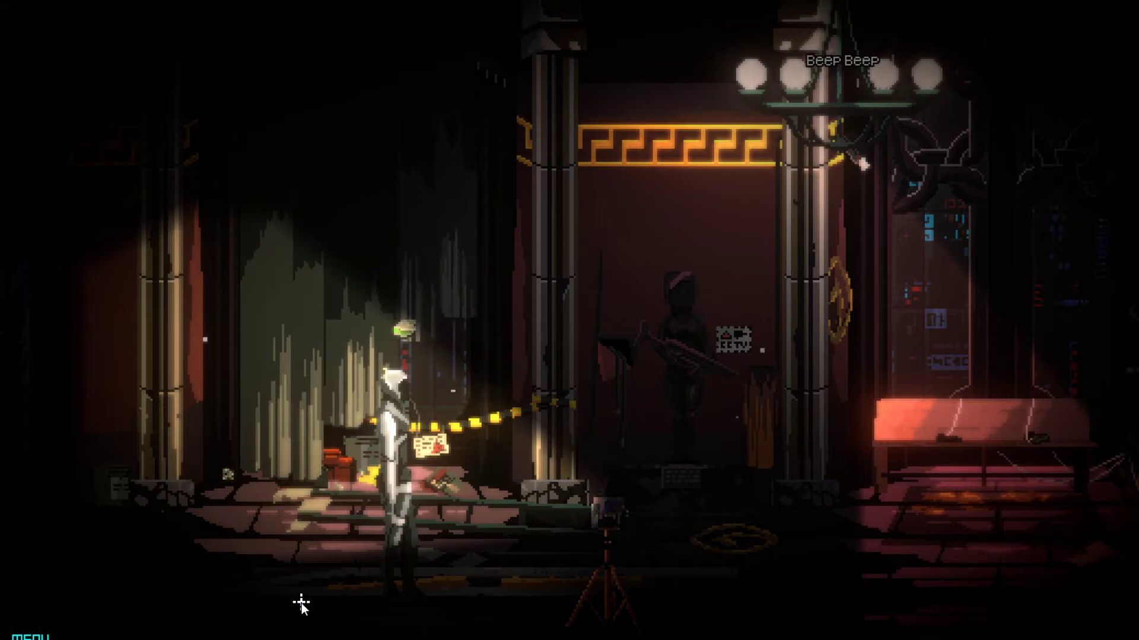
Walk the heroine to the far left of the corridor by the broken window.
left_click(191, 534)
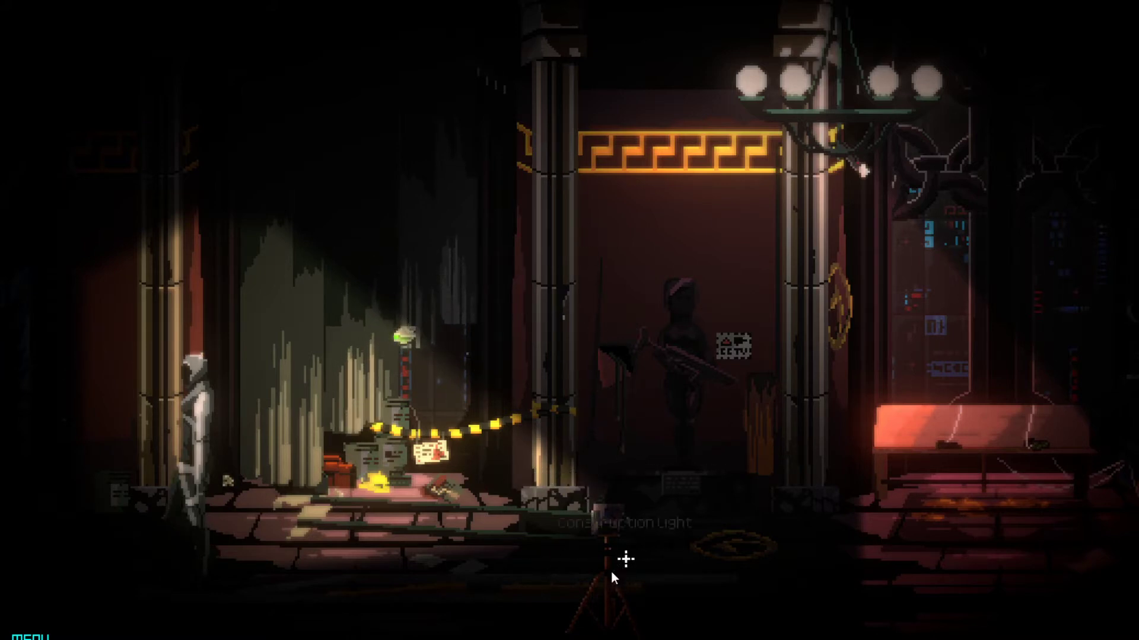
Walk the heroine right across mid-floor past the Broken Scaffolding to the central statue.
left_click(456, 562)
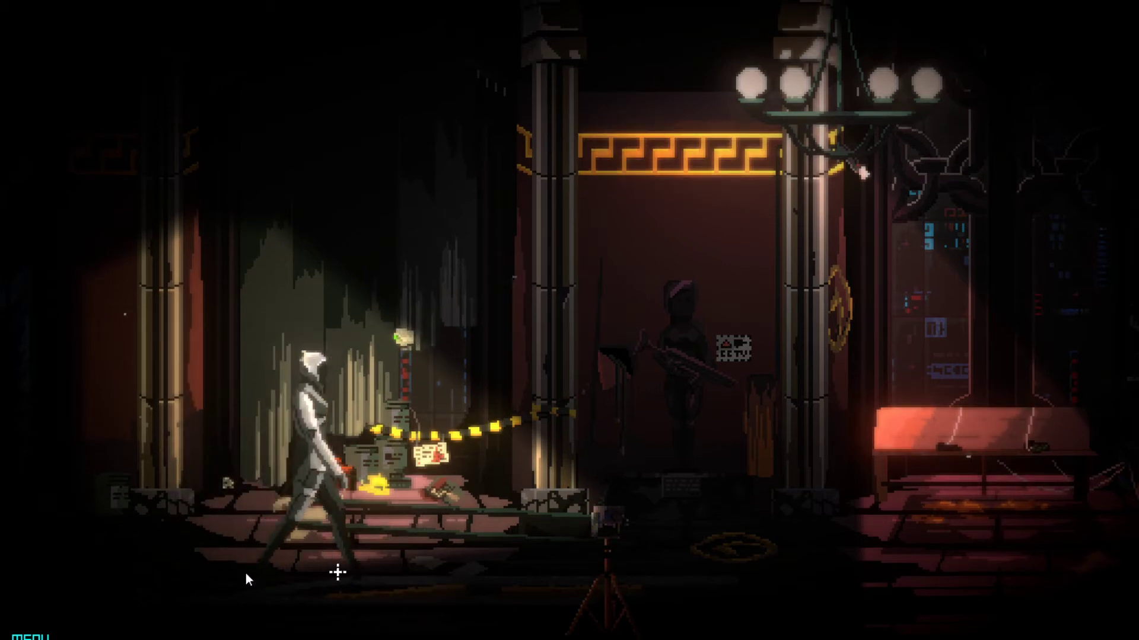
left_click(245, 573)
left_click(393, 568)
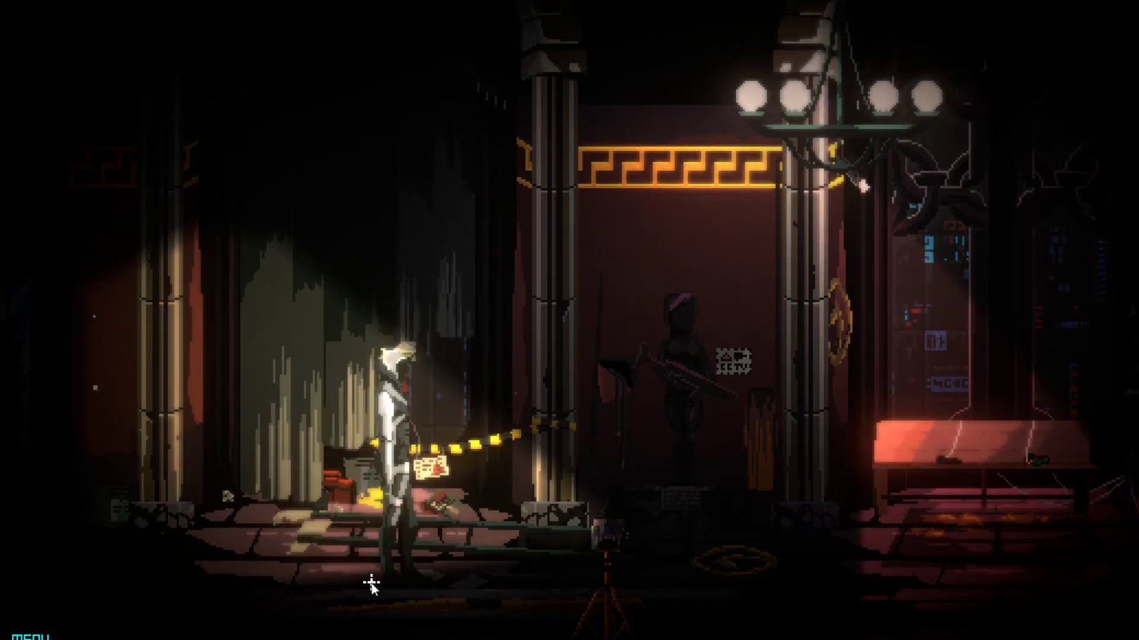
left_click(529, 569)
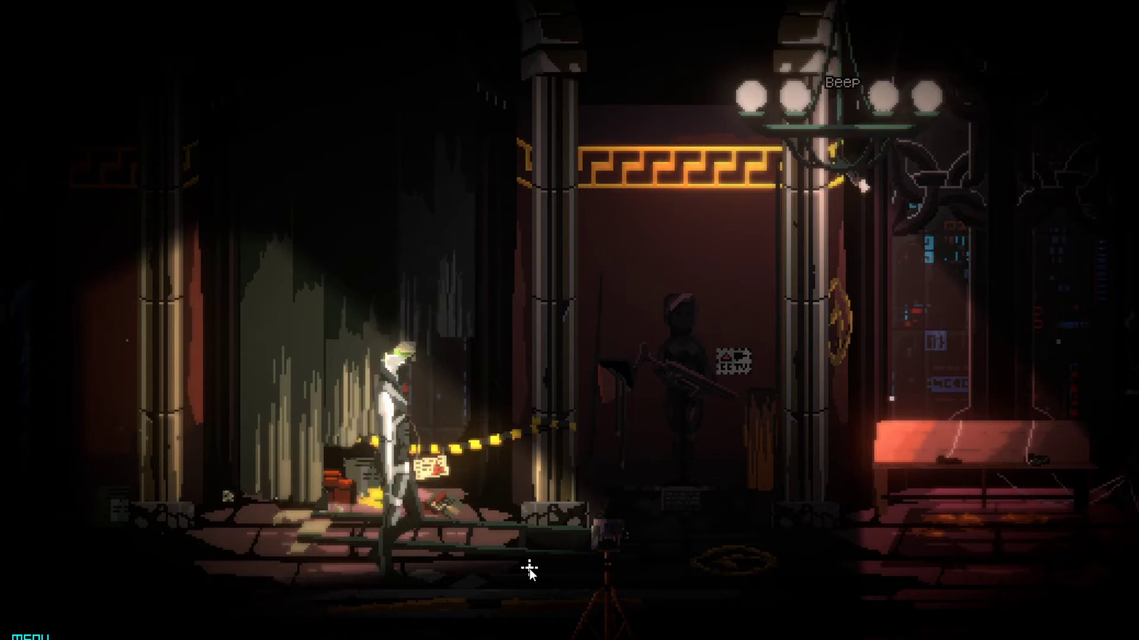
left_click(627, 510)
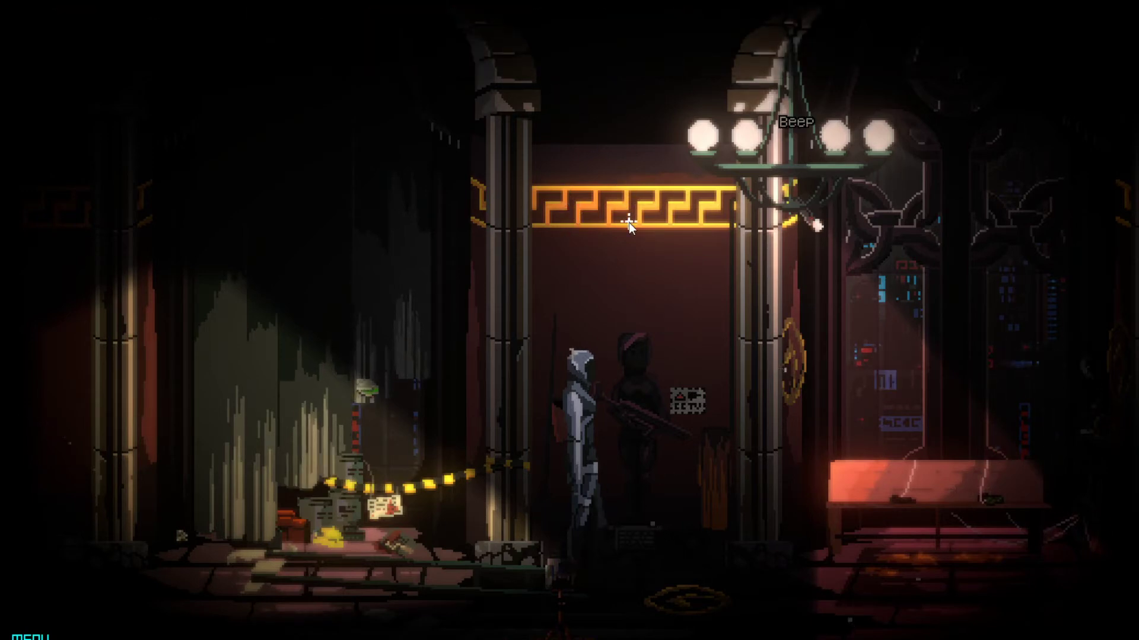
Pan the Scene view and select the red PlayerSpeechMovable stand-in to show its NPC settings.
mouse_move(652, 6)
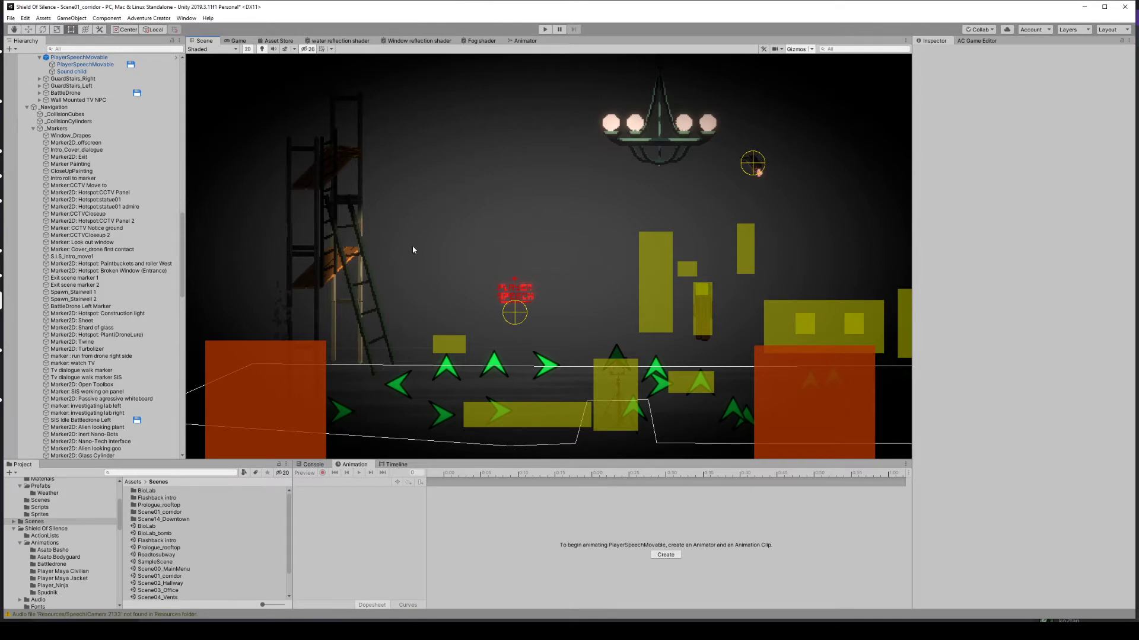
middle_click_drag(413, 249, 450, 260)
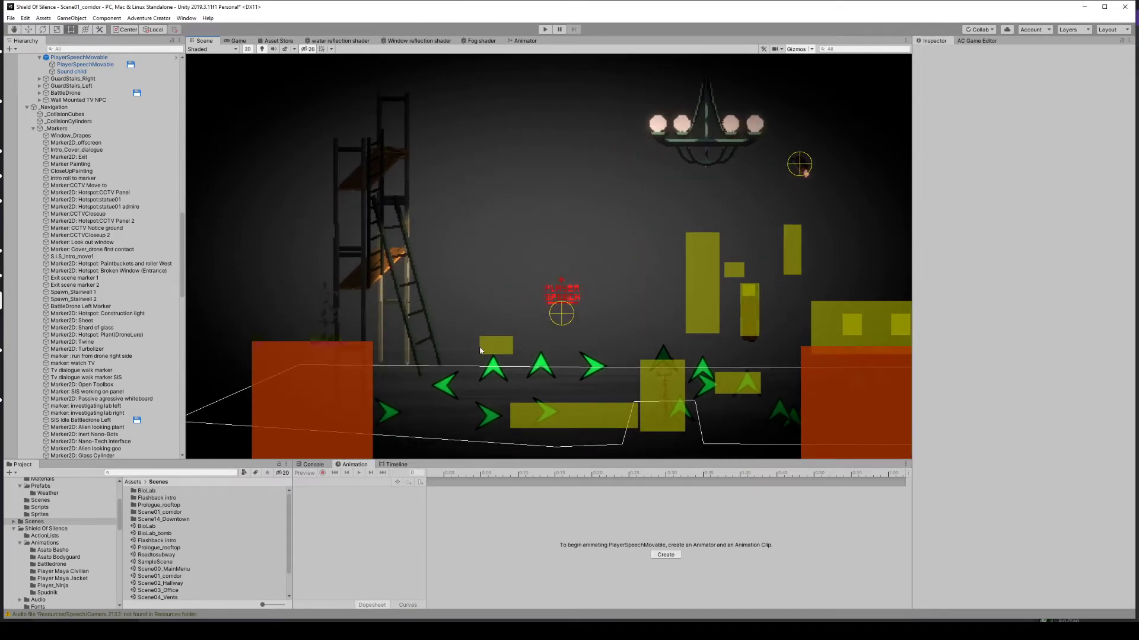
middle_click_drag(581, 211, 563, 179)
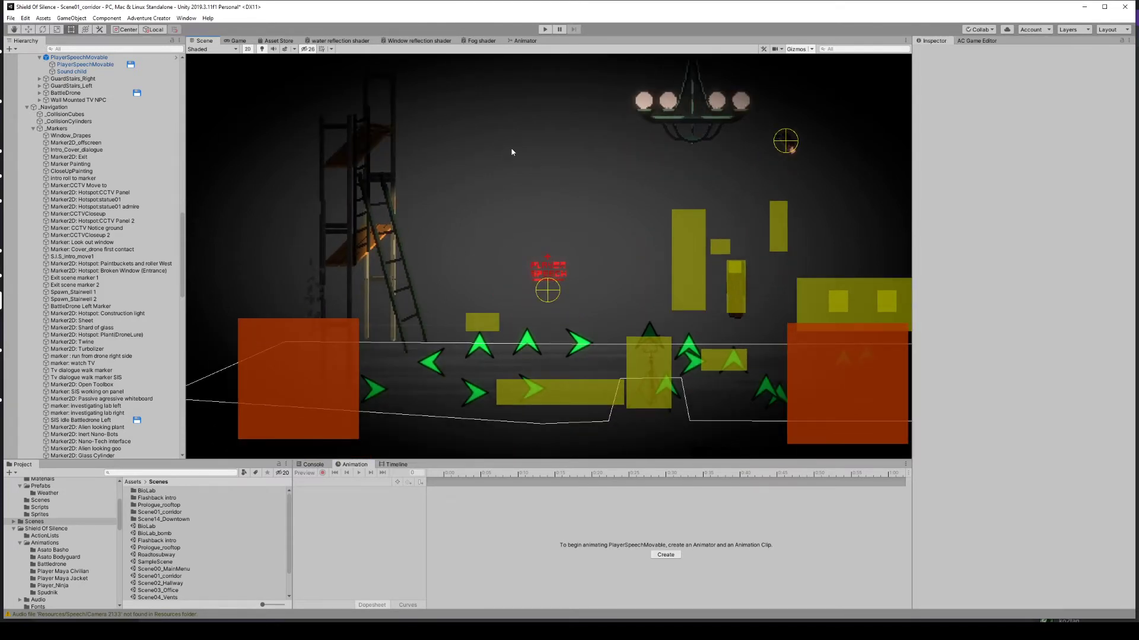
middle_click_drag(512, 152, 510, 203)
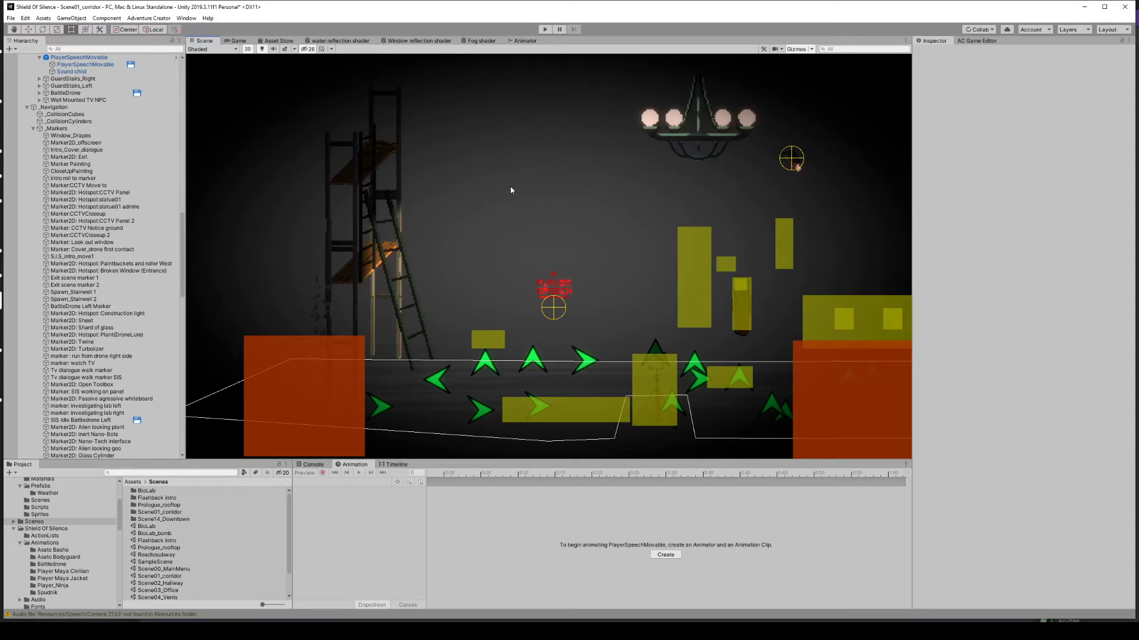
left_click(562, 286)
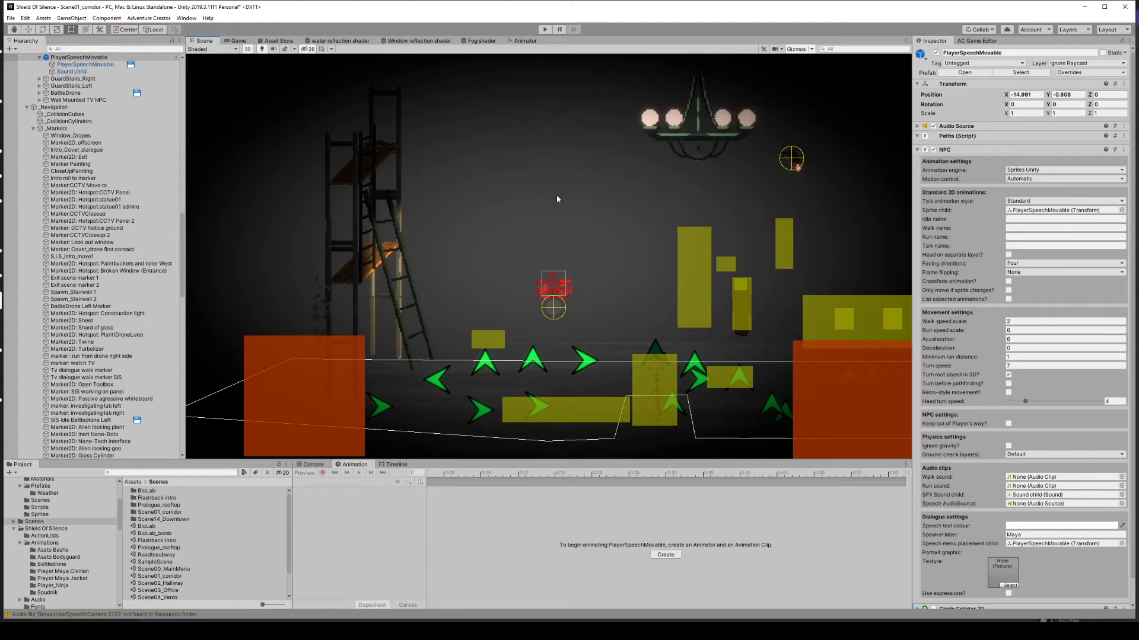
Select the red sprite child of PlayerSpeechMovable to show its Sprite Renderer, Box Collider 2D and Hotspot.
left_click(558, 288)
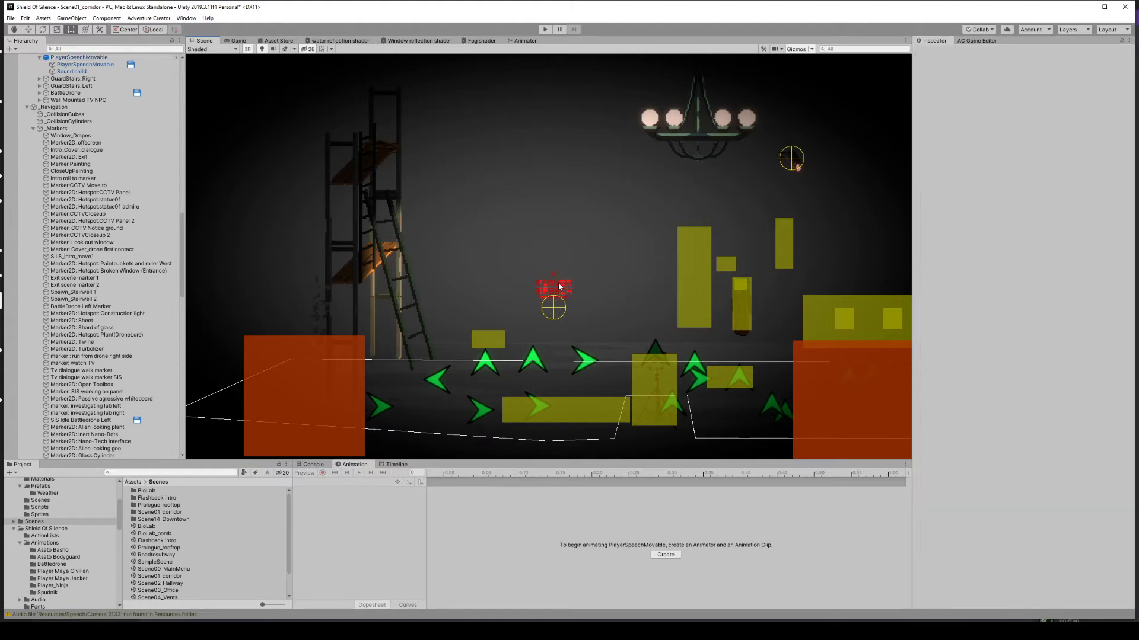
left_click(561, 290)
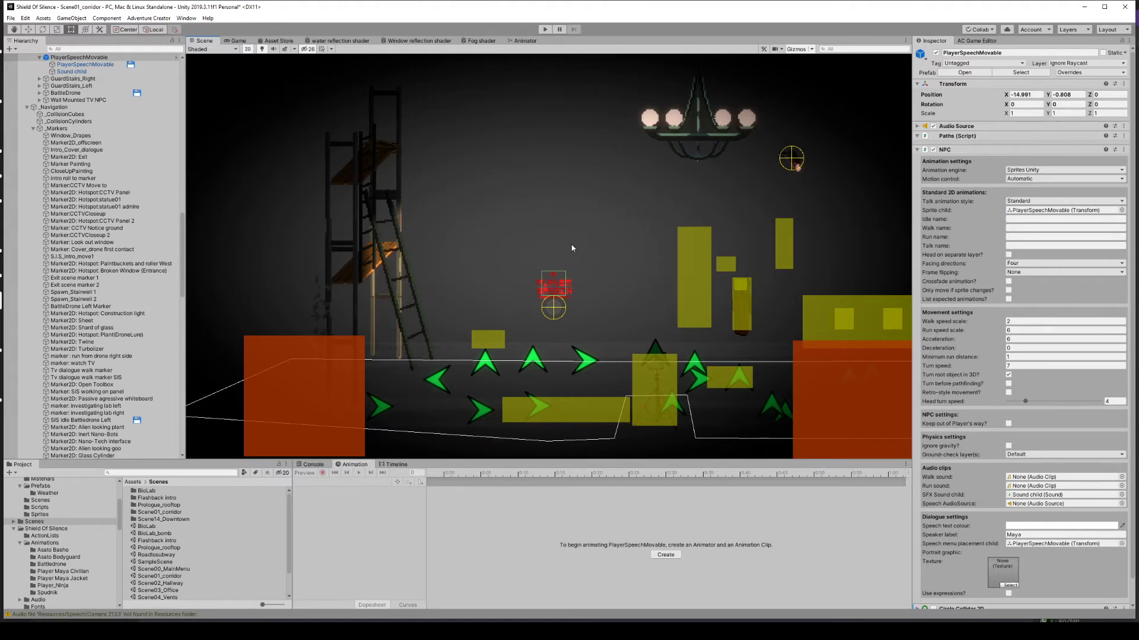
left_click(549, 293)
Select the parent PlayerSpeechMovable in the Hierarchy and scroll to its dialogue settings and Circle Collider 2D.
scroll(95, 122, "up", 6)
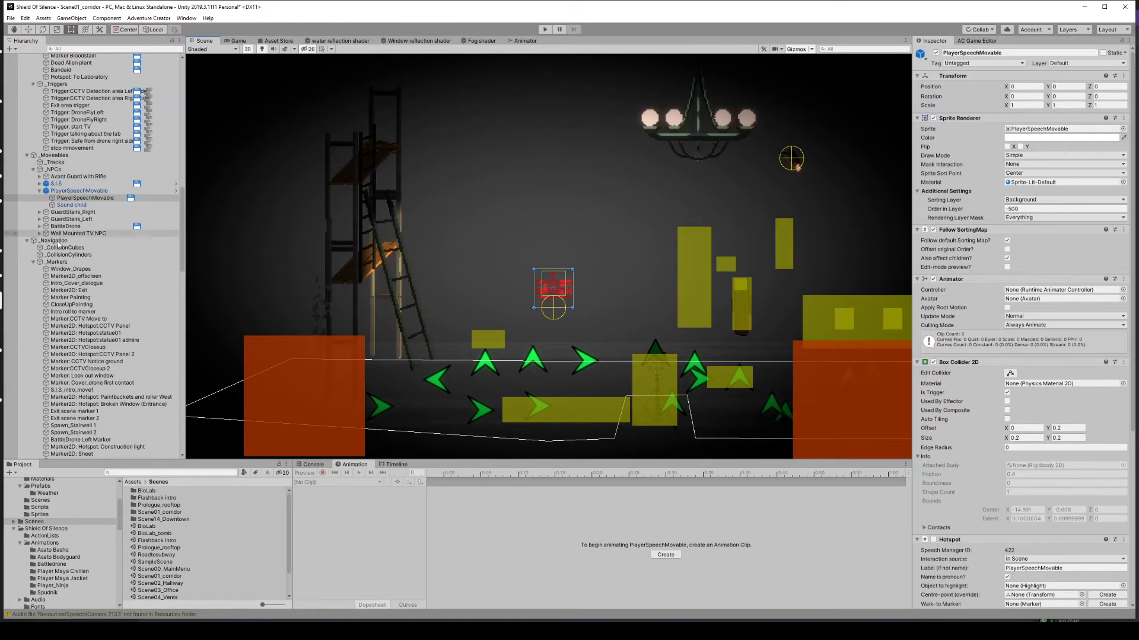
left_click(89, 191)
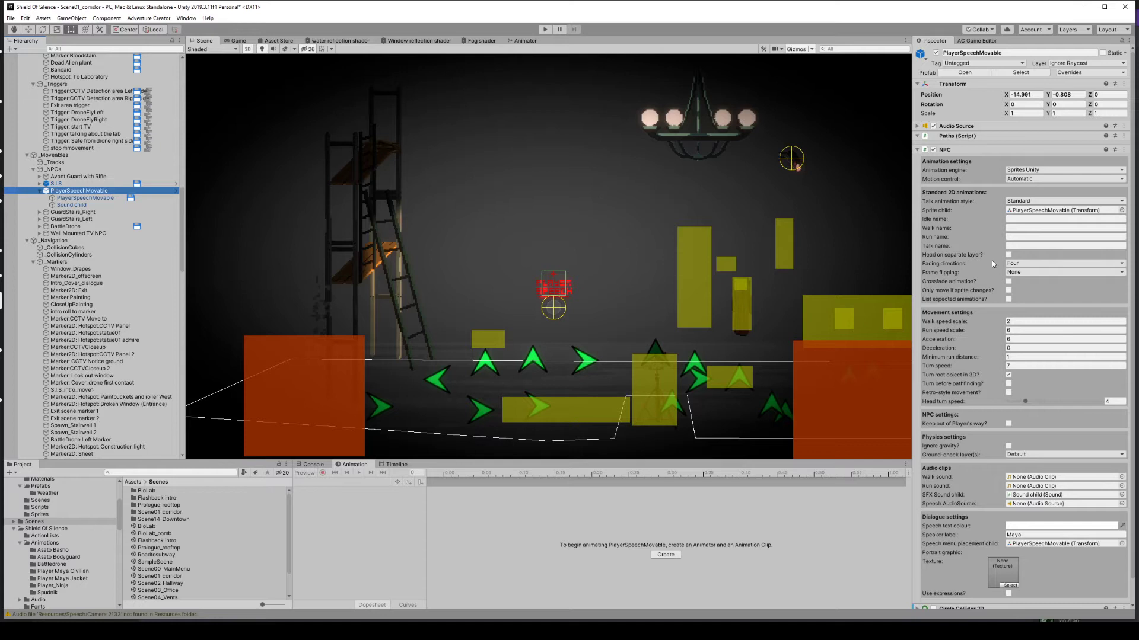
scroll(957, 356, "down", 2)
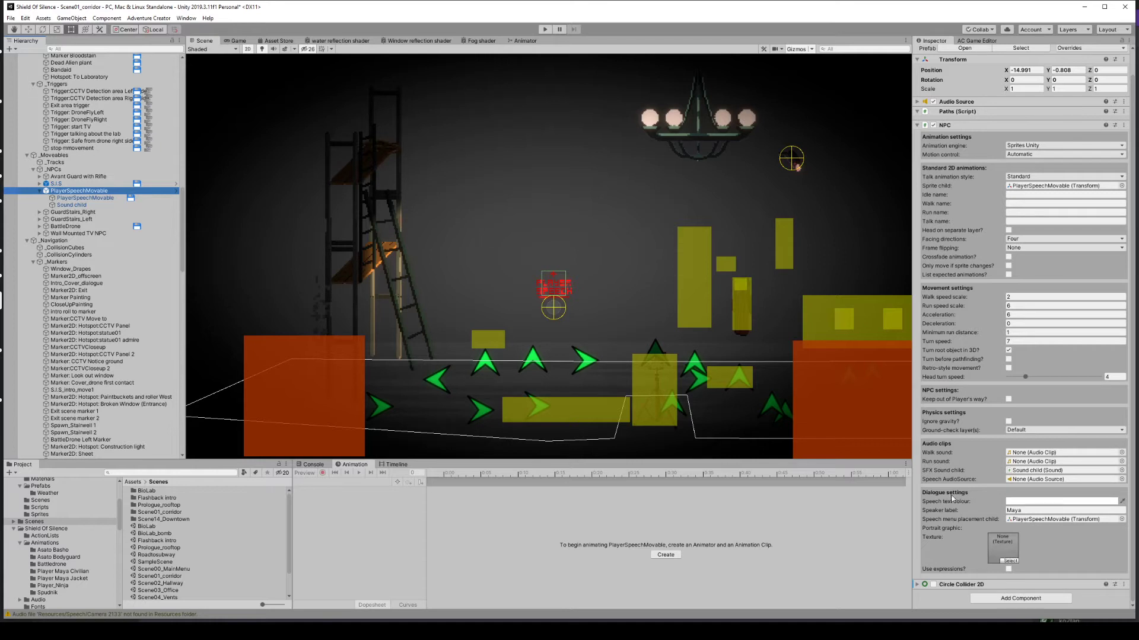
left_click(1022, 511)
double_click(1021, 512)
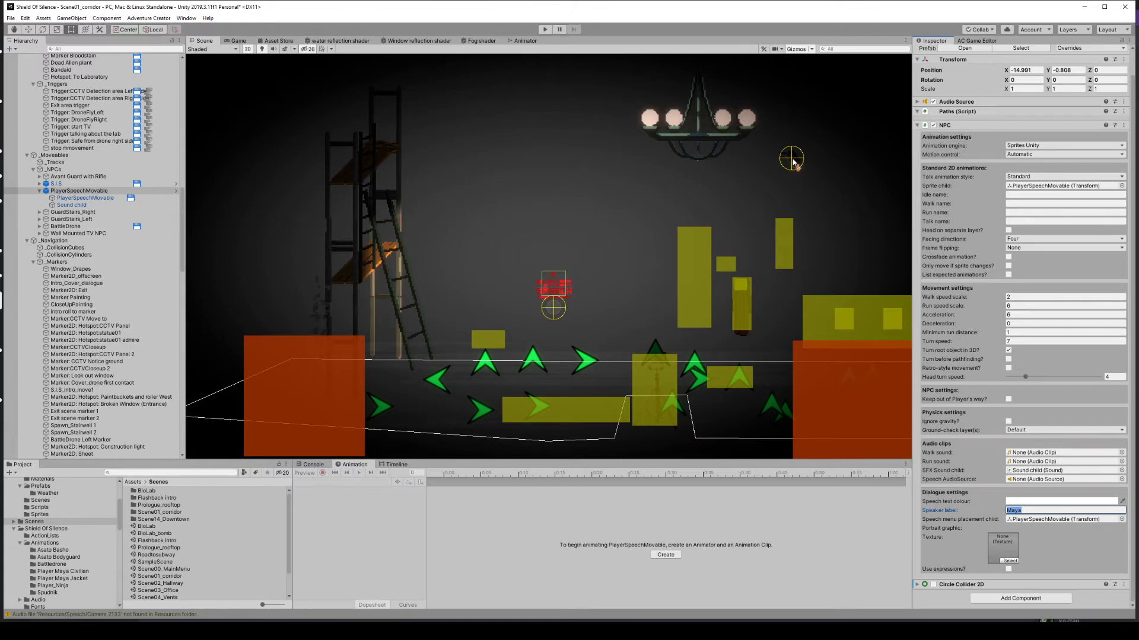
left_click(805, 195)
left_click(545, 290)
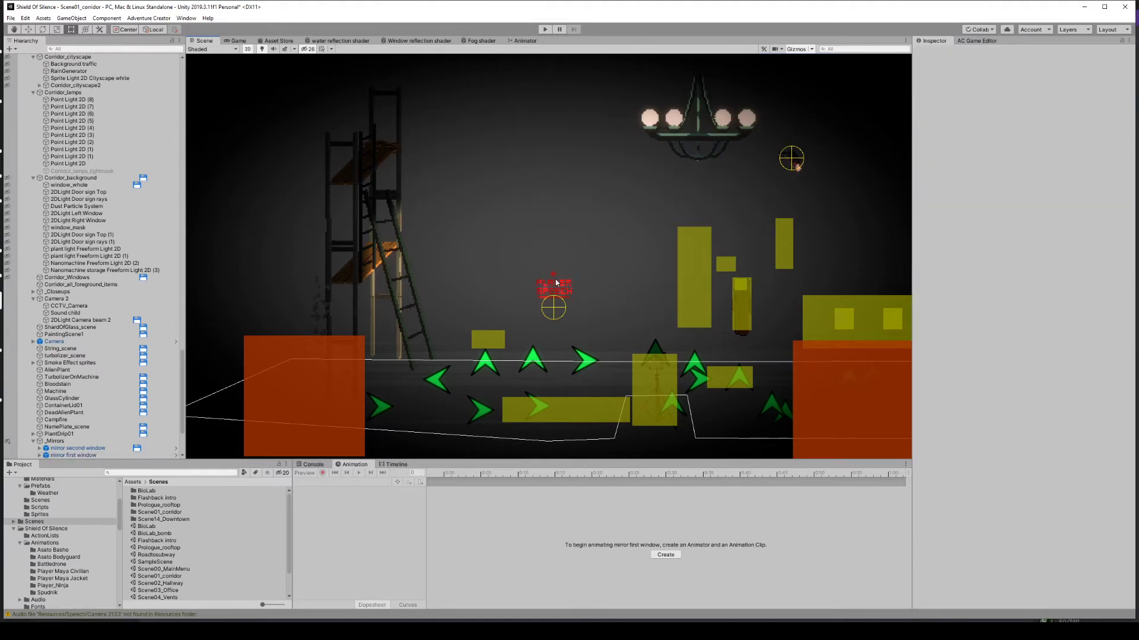
left_click(28, 29)
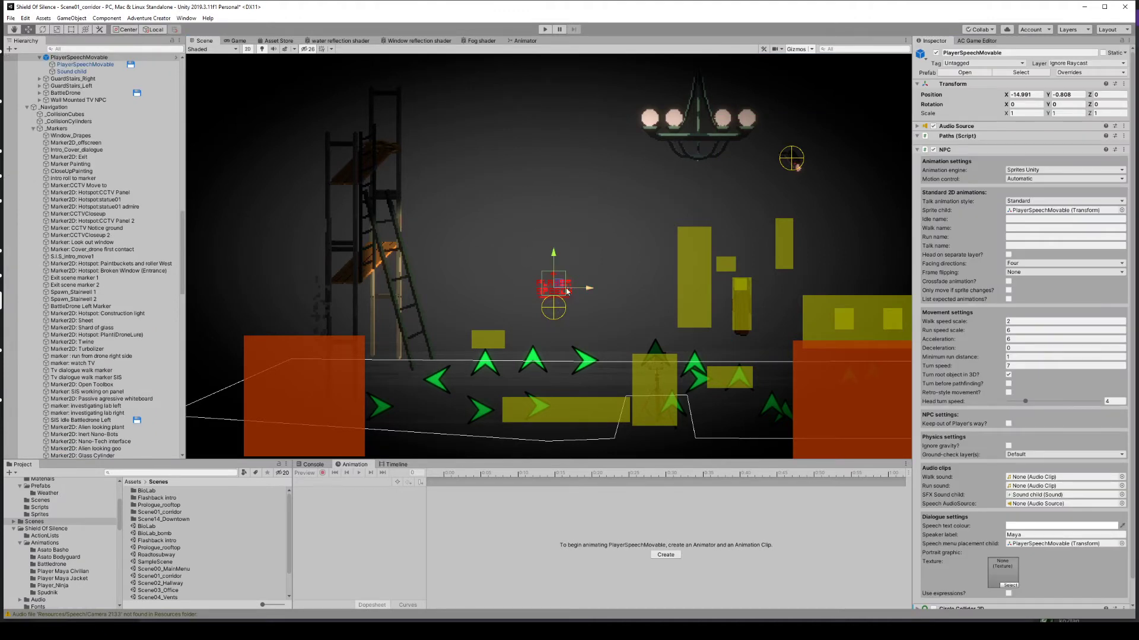
left_click_drag(569, 280, 808, 161)
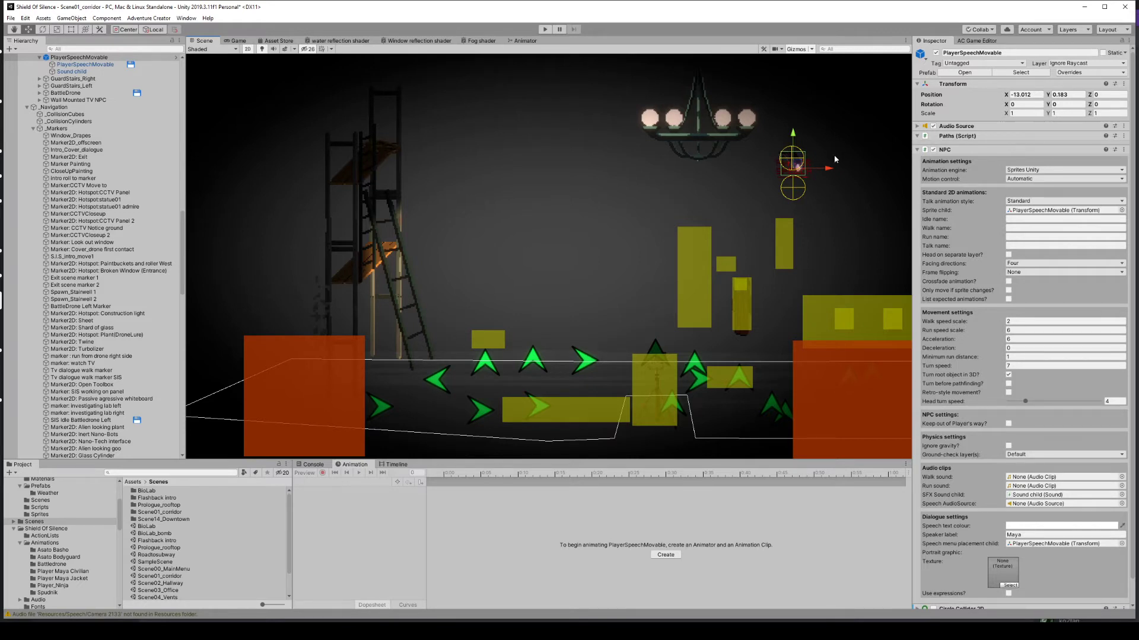
left_click(717, 237)
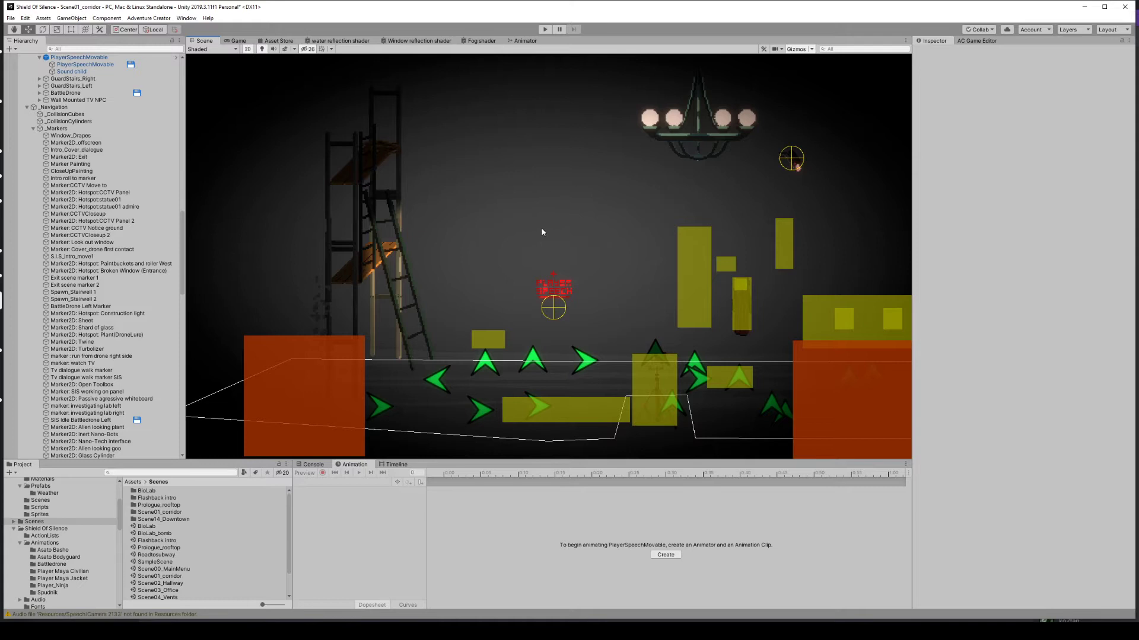
Pan across the corridor and inspect PlayerStart2D and the stop mmovement trigger area.
scroll(557, 217, "down", 3)
middle_click_drag(453, 223, 587, 233)
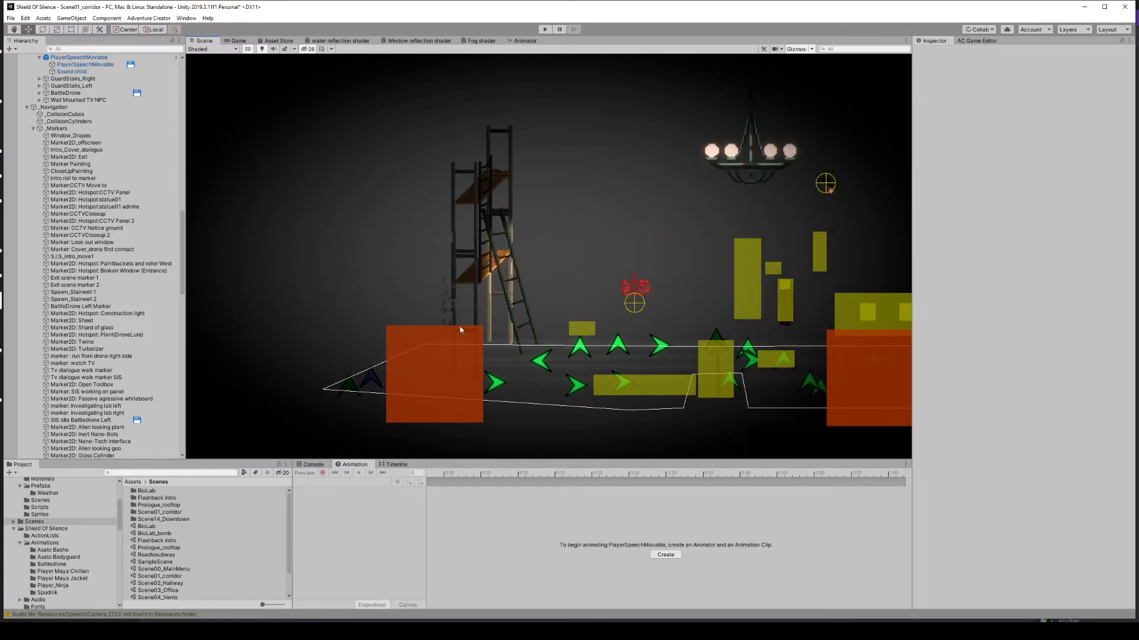
left_click(375, 374)
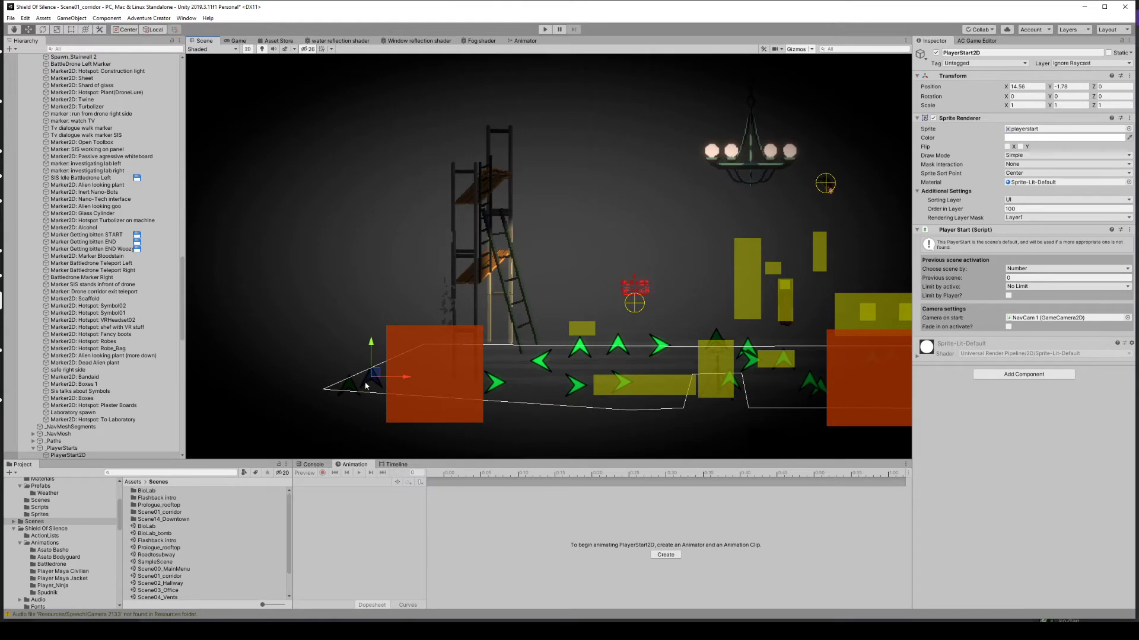
left_click_drag(431, 89, 440, 446)
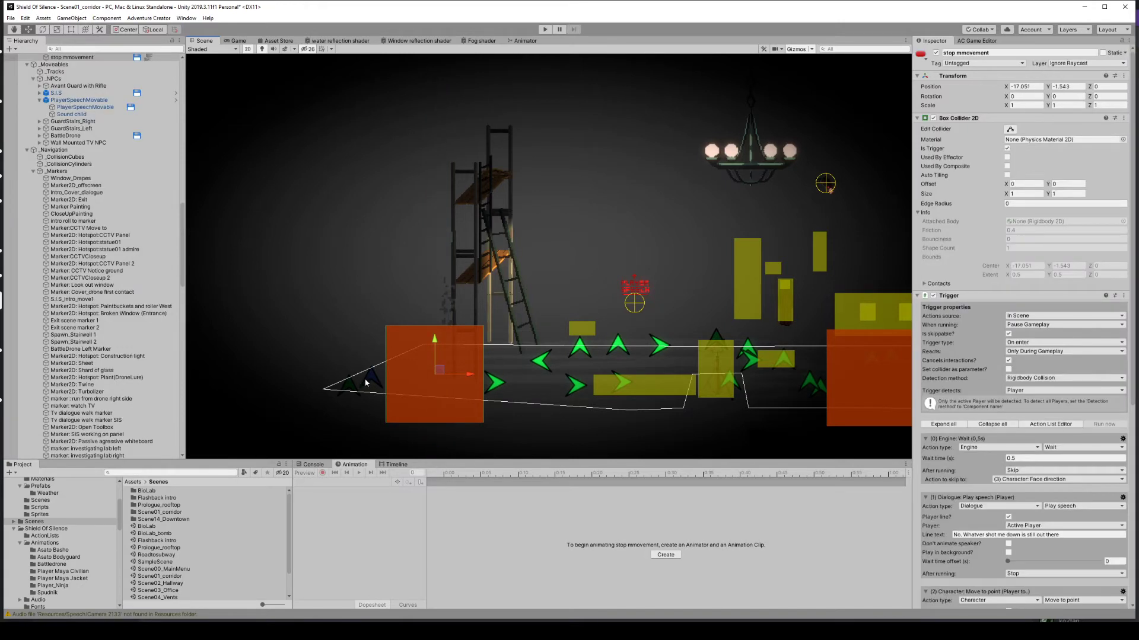
Marquee-select the invisible Ani_jump_window stand-in to show its jump-window animation.
left_click(358, 270)
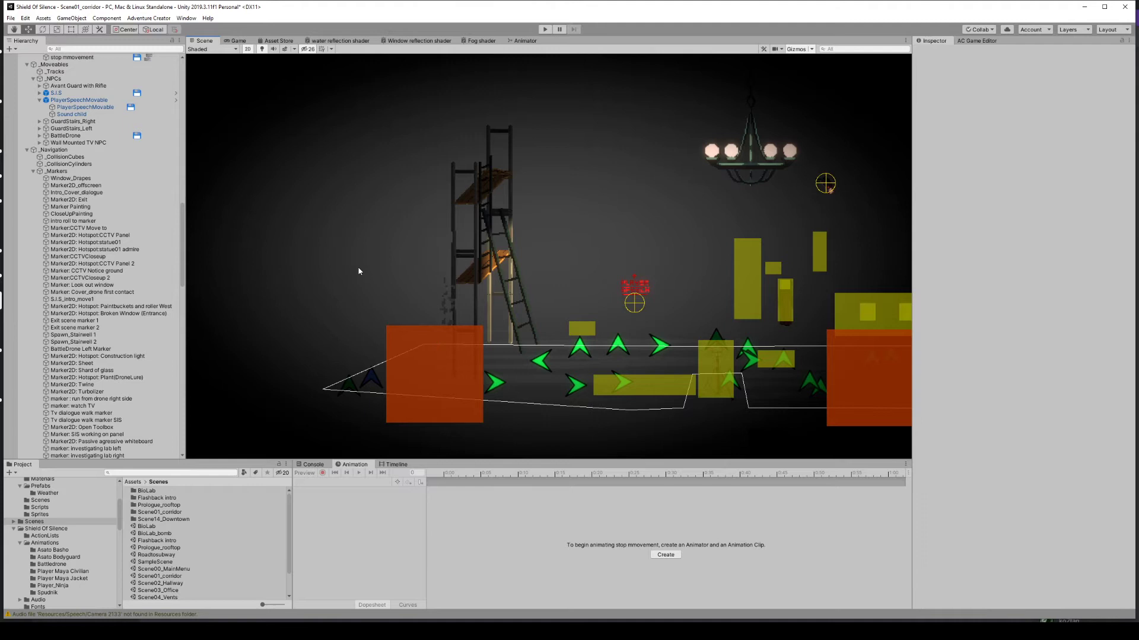
middle_click_drag(359, 271, 326, 277)
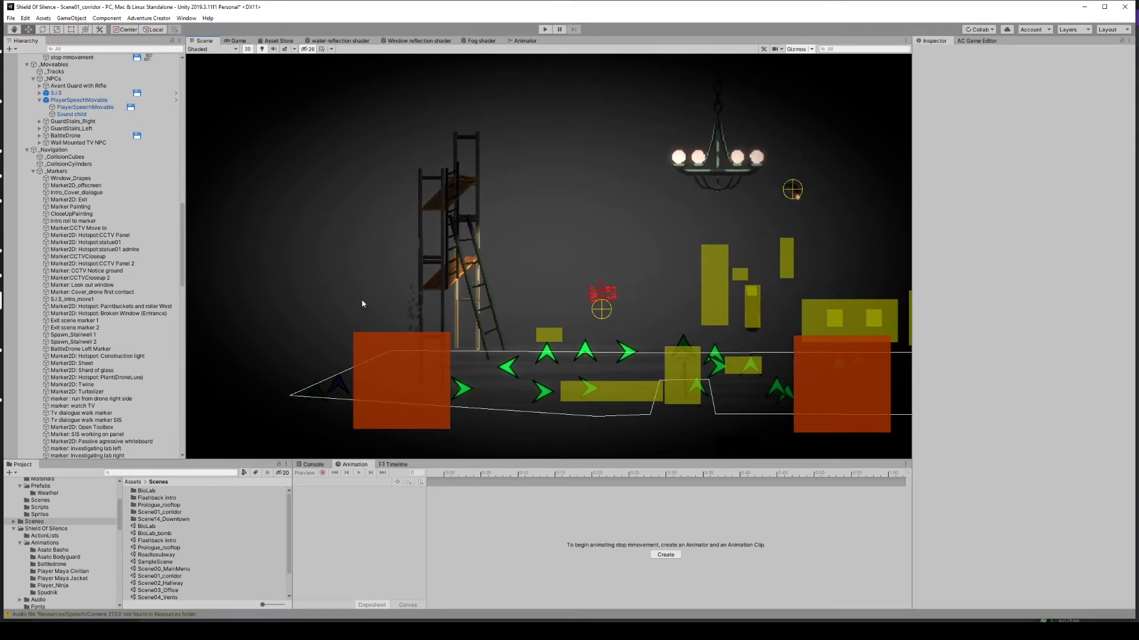
left_click_drag(278, 237, 371, 313)
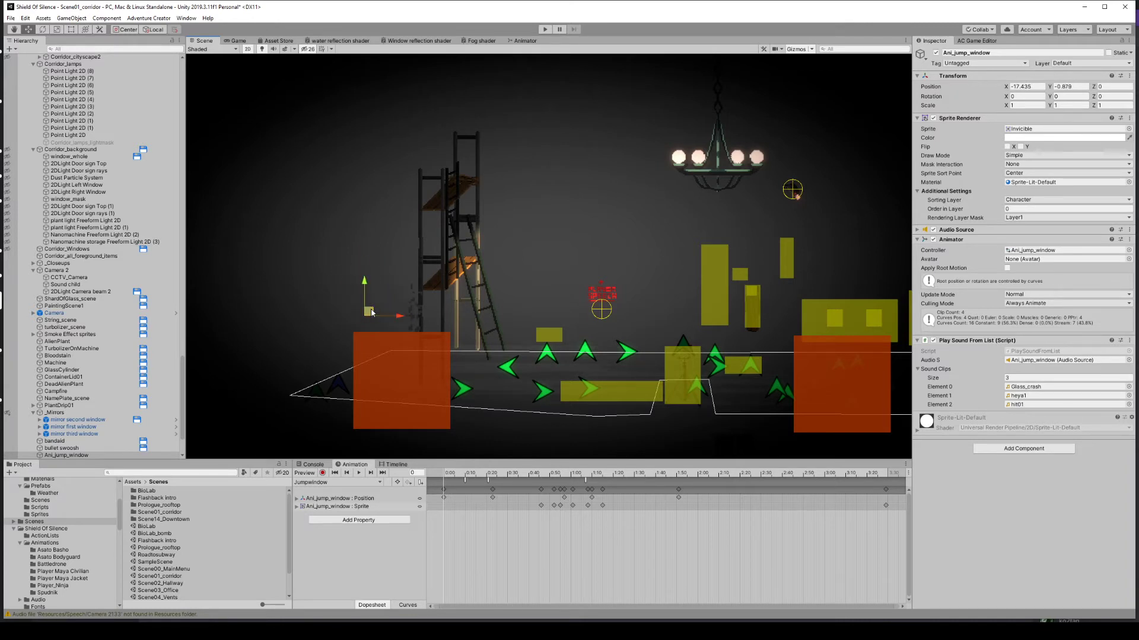
Undo the stand-in's accidental move and preview its Jumpwindow animation clip.
key("ctrl+z")
left_click(379, 482)
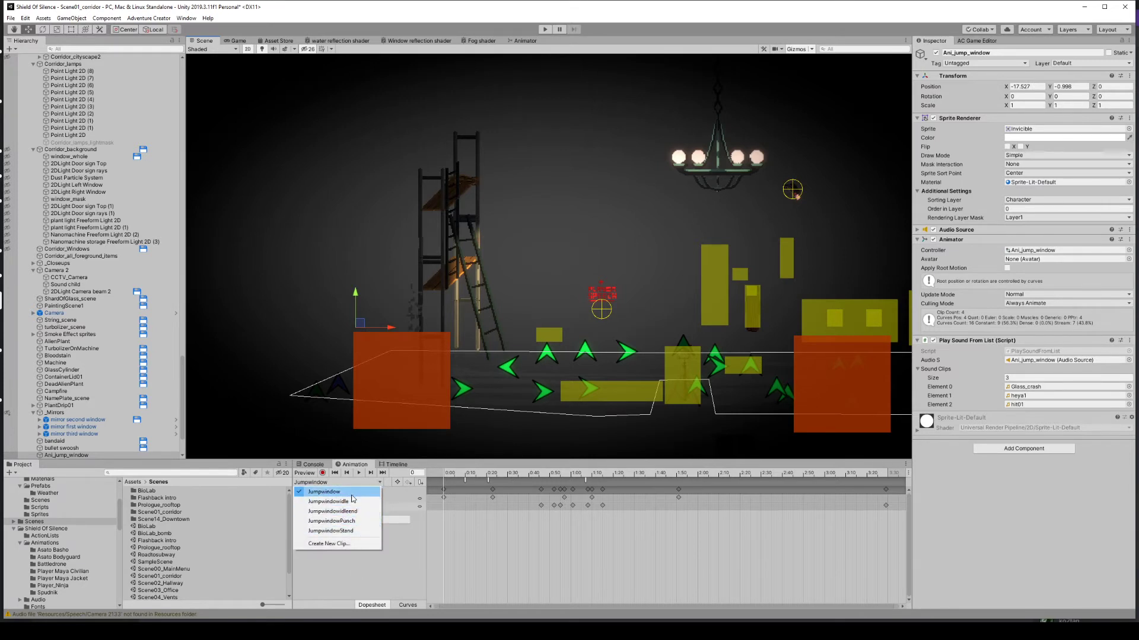
left_click(354, 492)
left_click(359, 473)
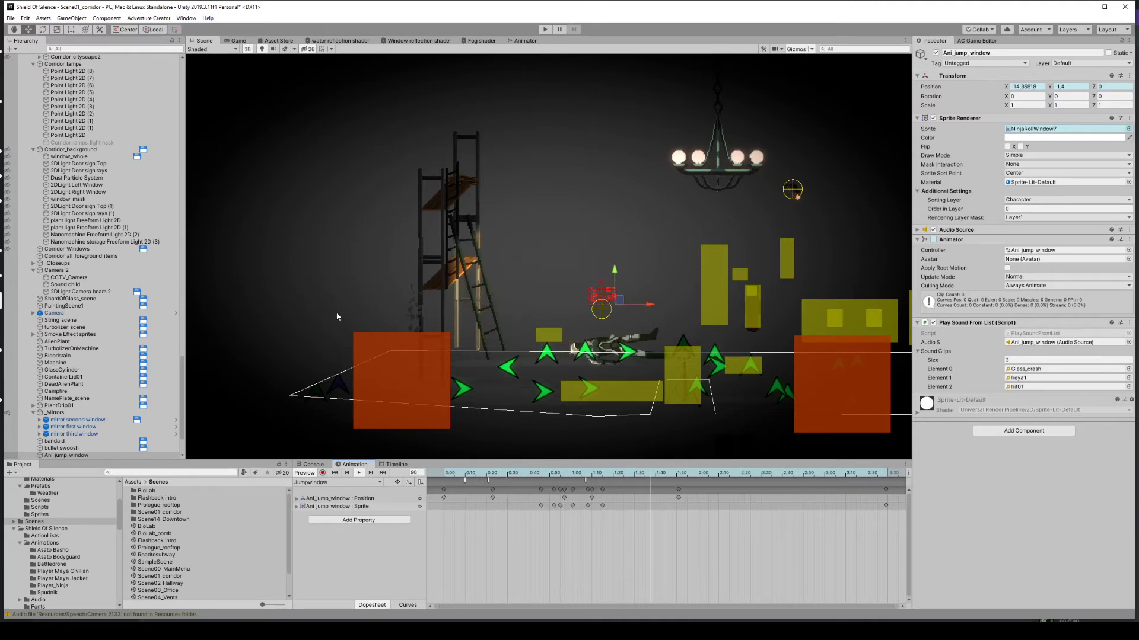
Stop the preview and step the Jumpwindow keyframes from frame 42 to final frame 209.
left_click(371, 476)
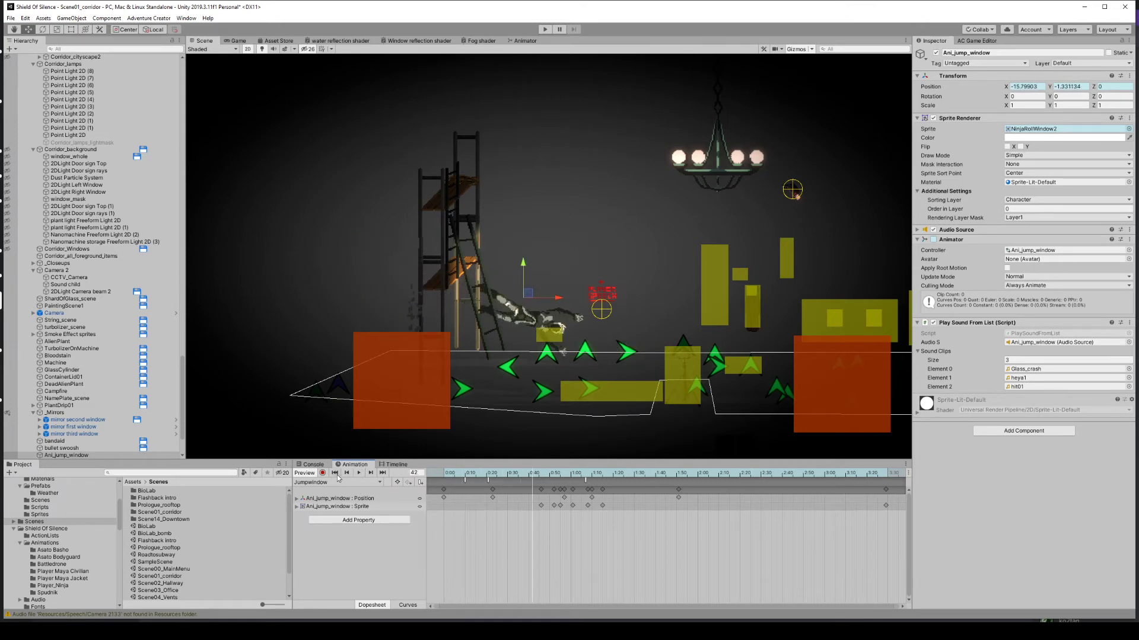
left_click(370, 473)
left_click(370, 473)
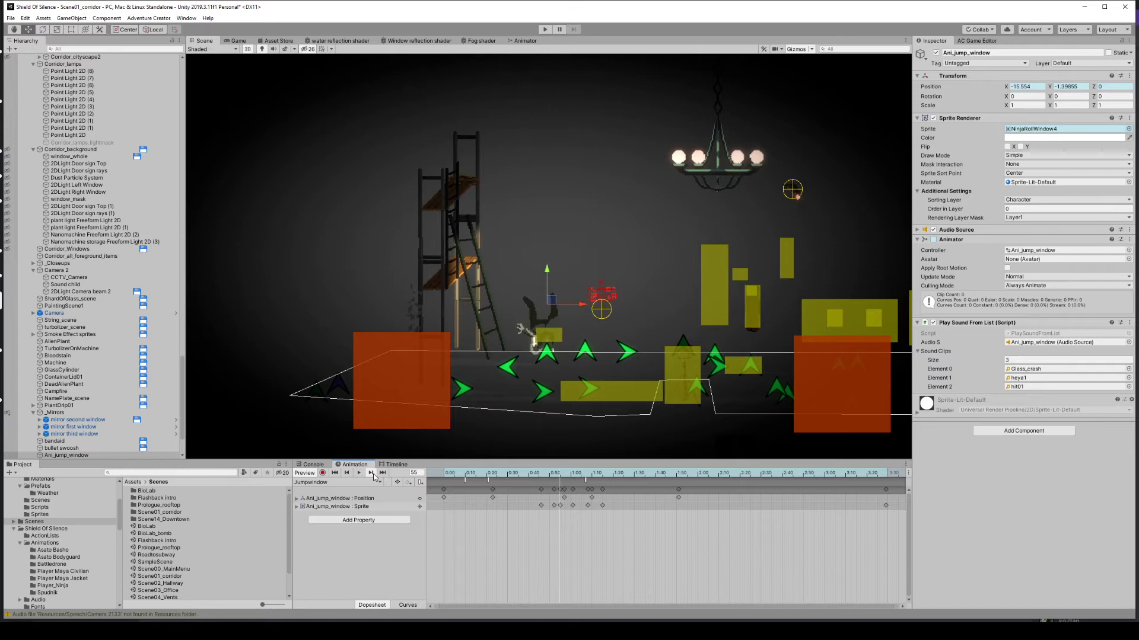
left_click(370, 473)
left_click(371, 474)
left_click(371, 473)
left_click(370, 473)
left_click(371, 473)
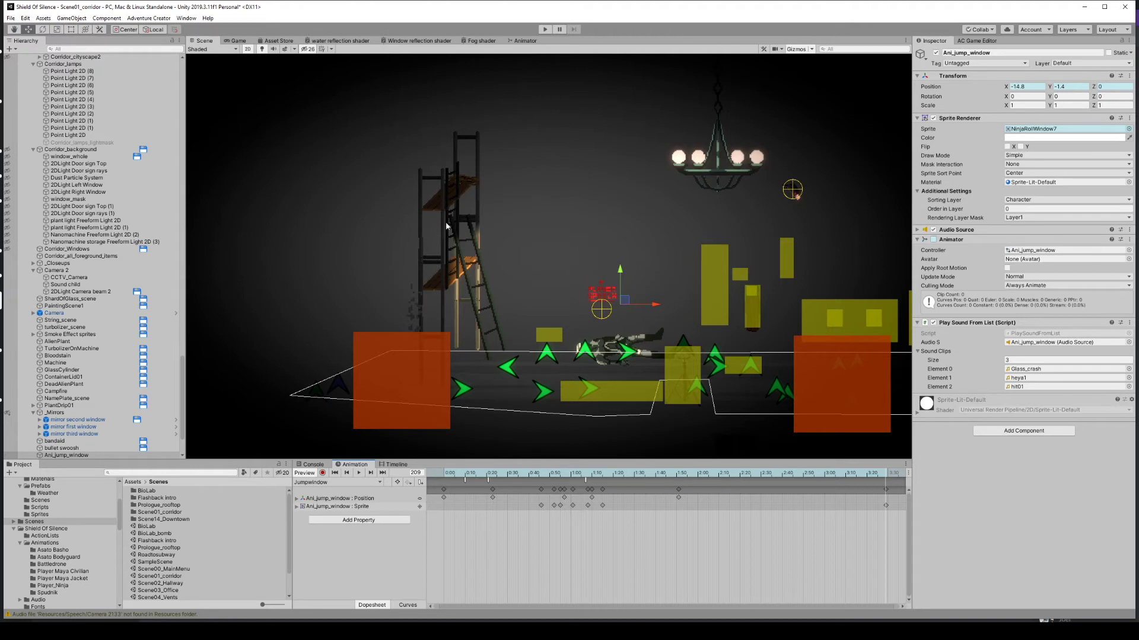
left_click(410, 173)
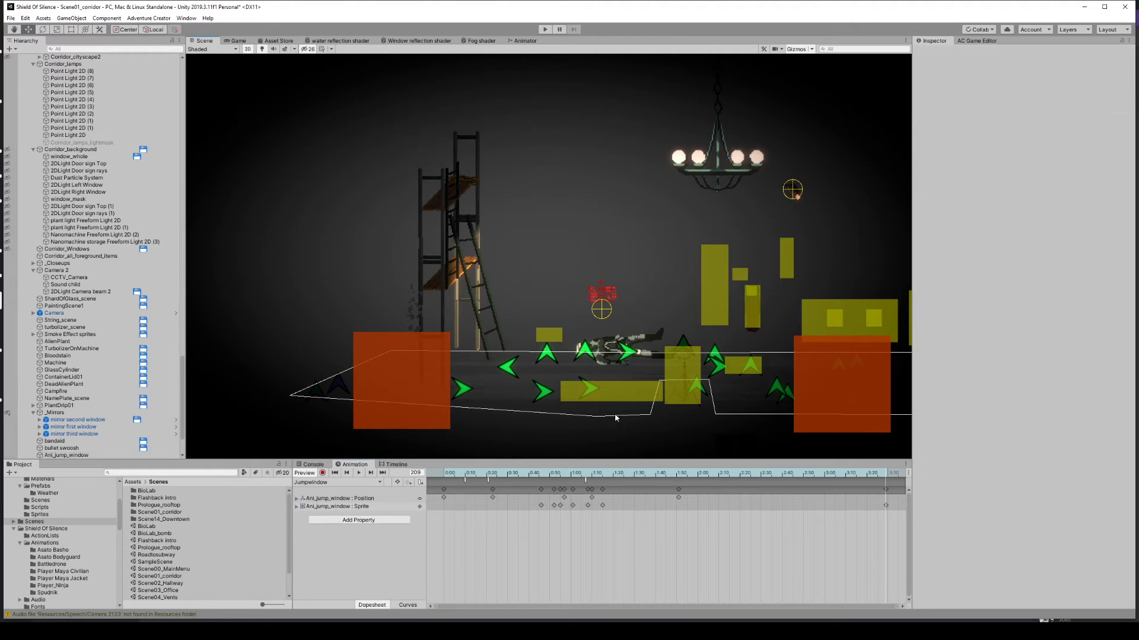
Reselect the Ani_jump_window stand-in and play a preview of its JumpwindowPunch clip.
left_click(603, 348)
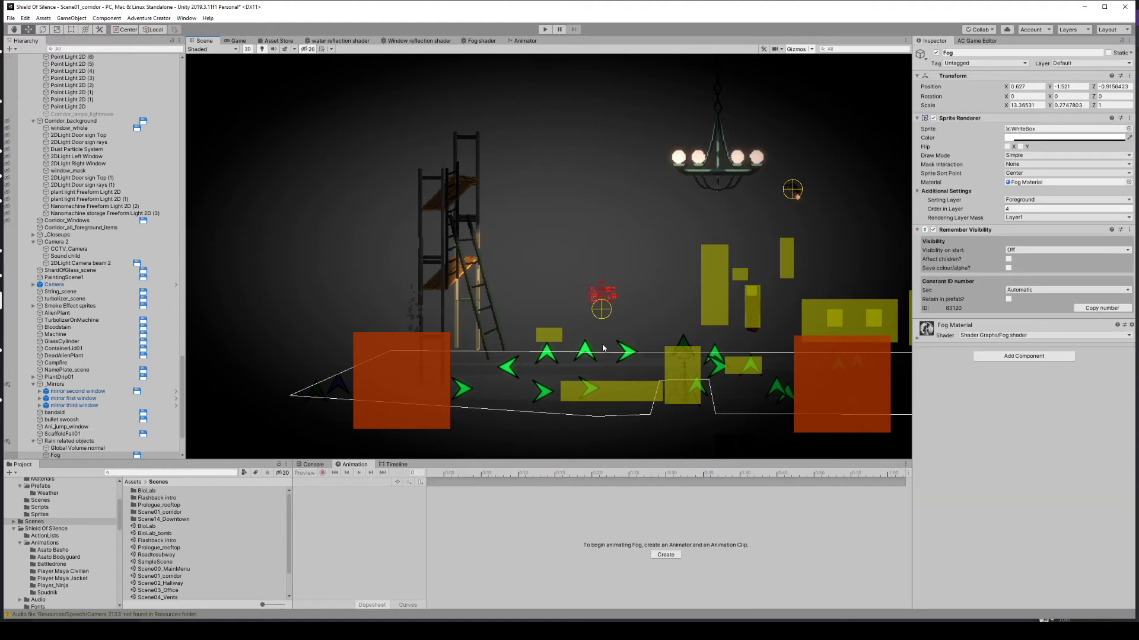
left_click_drag(207, 231, 389, 364)
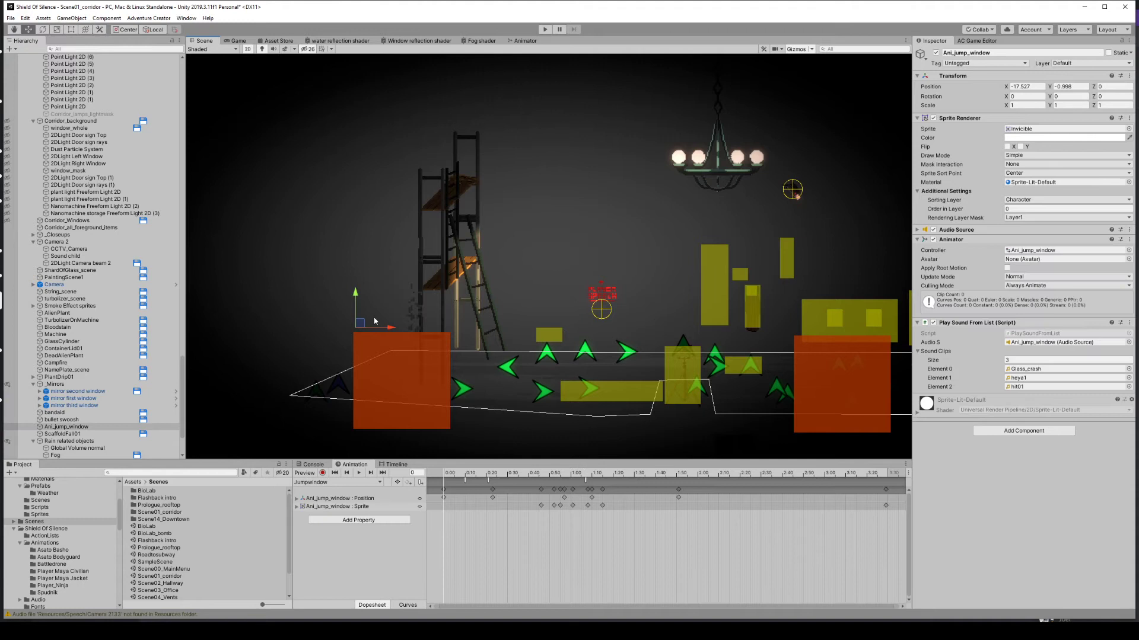
left_click(89, 427)
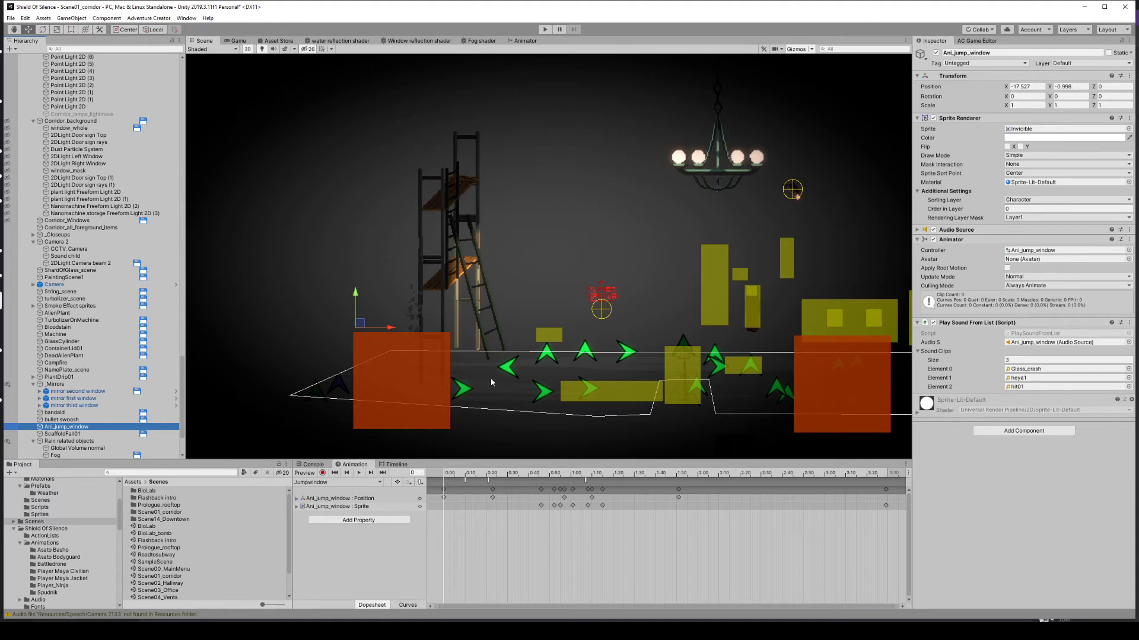
left_click(335, 483)
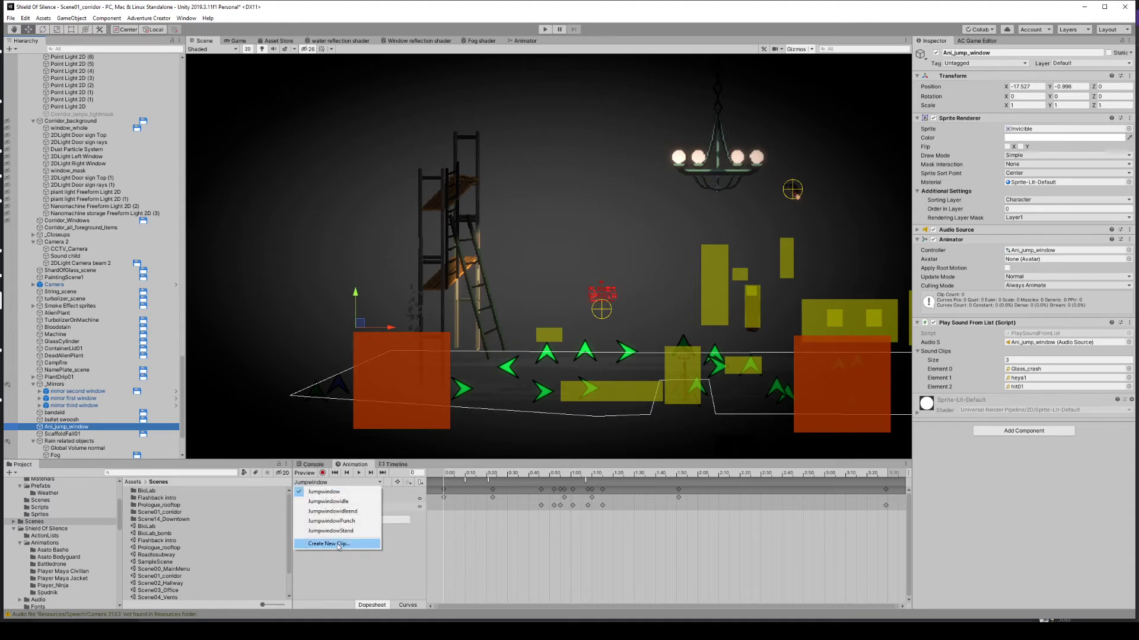
left_click(359, 522)
left_click(359, 472)
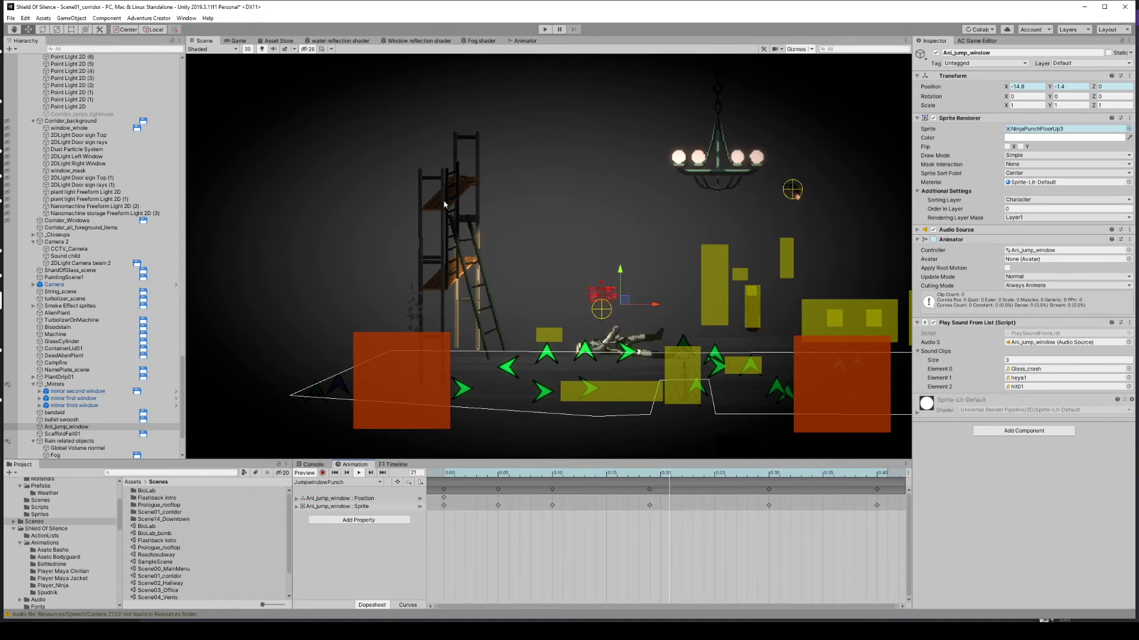
Load the JumpwindowStand clip, play and stop it, then step to keyframes 116 and 141.
left_click(335, 482)
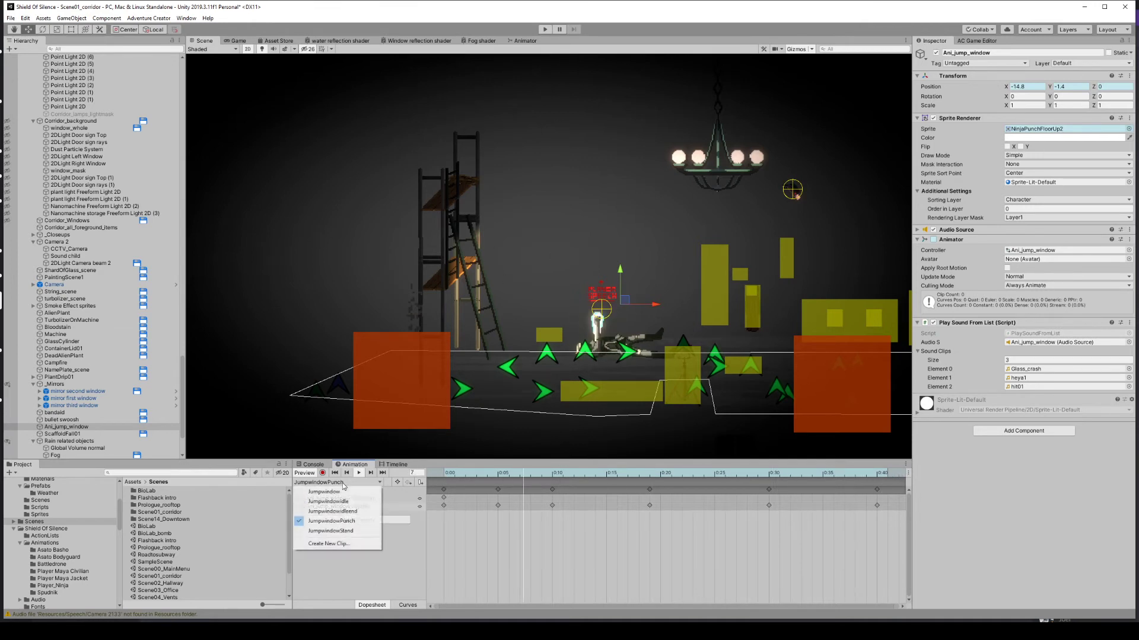
left_click(332, 531)
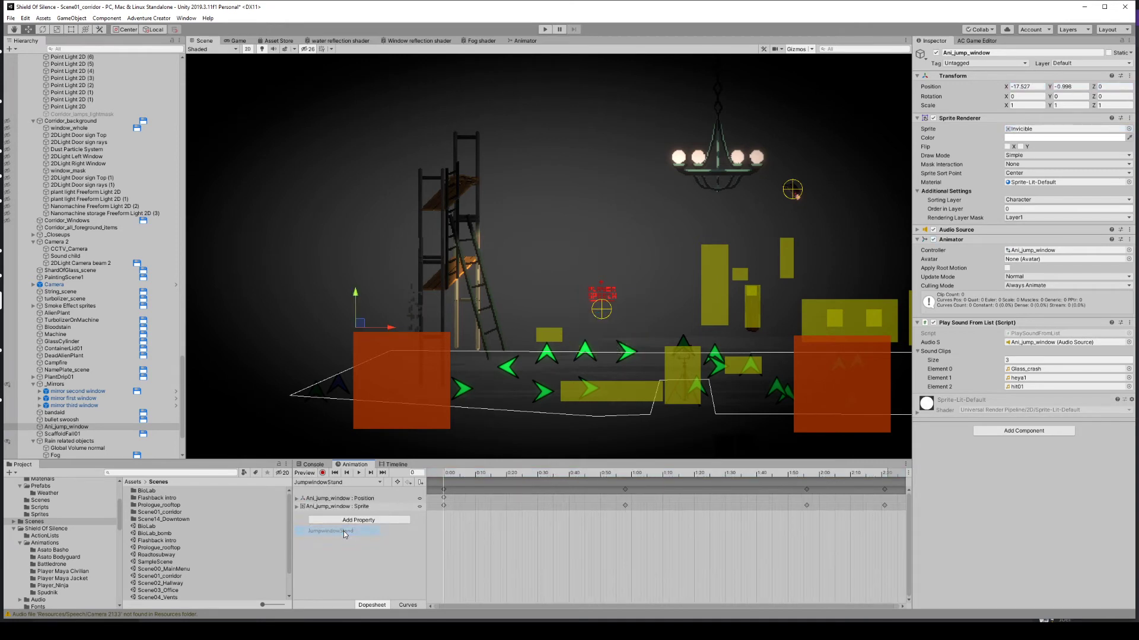
left_click(360, 473)
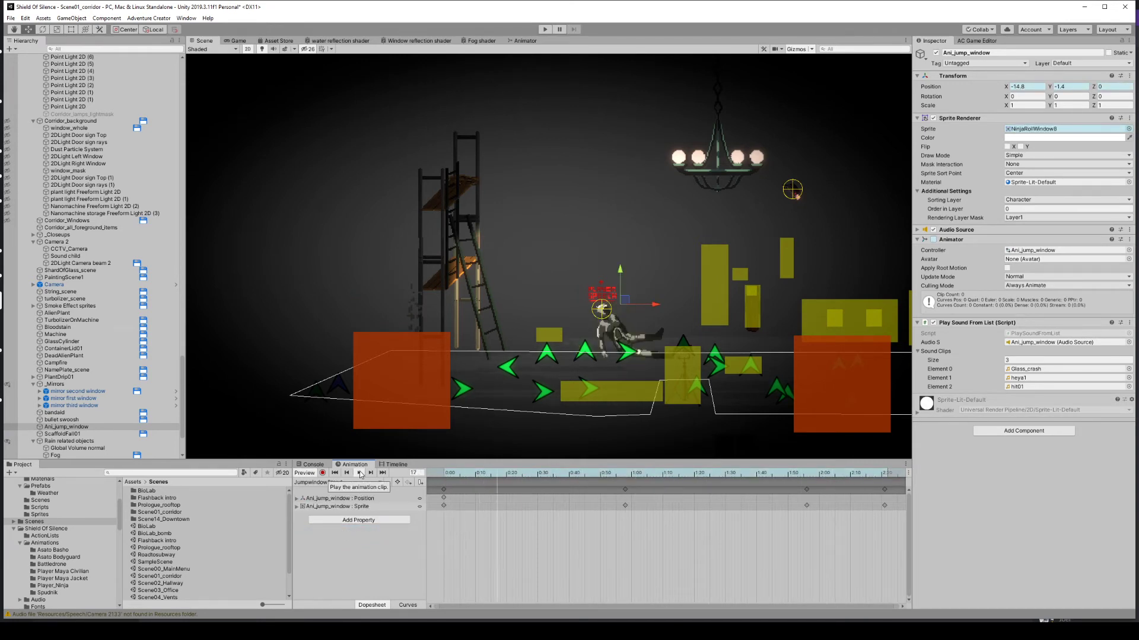
left_click(360, 474)
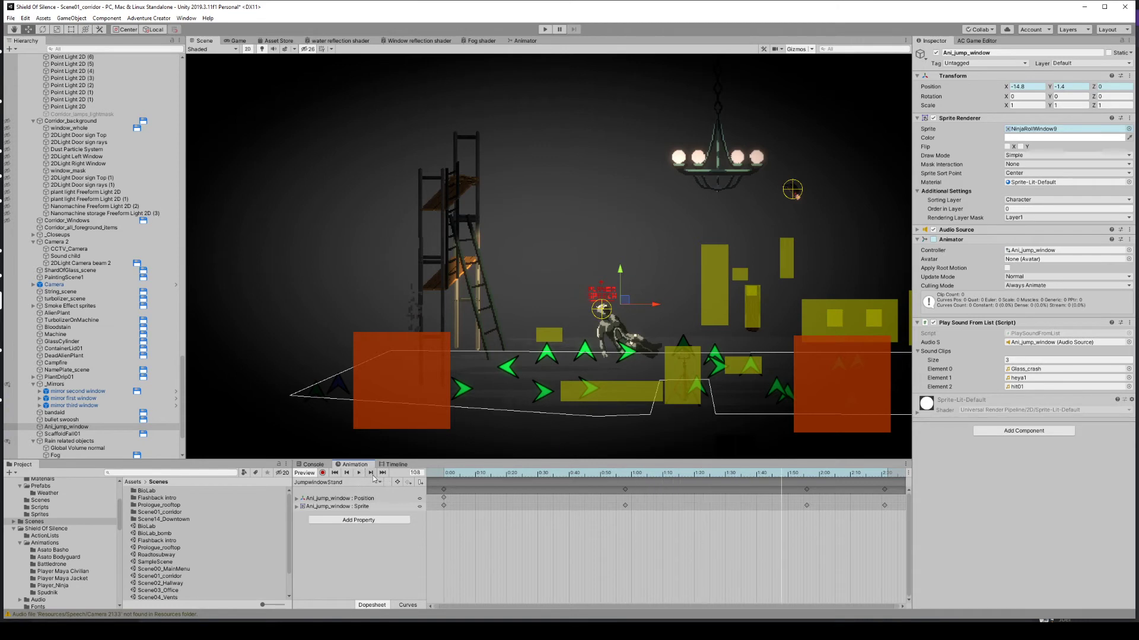
left_click(371, 473)
left_click(371, 473)
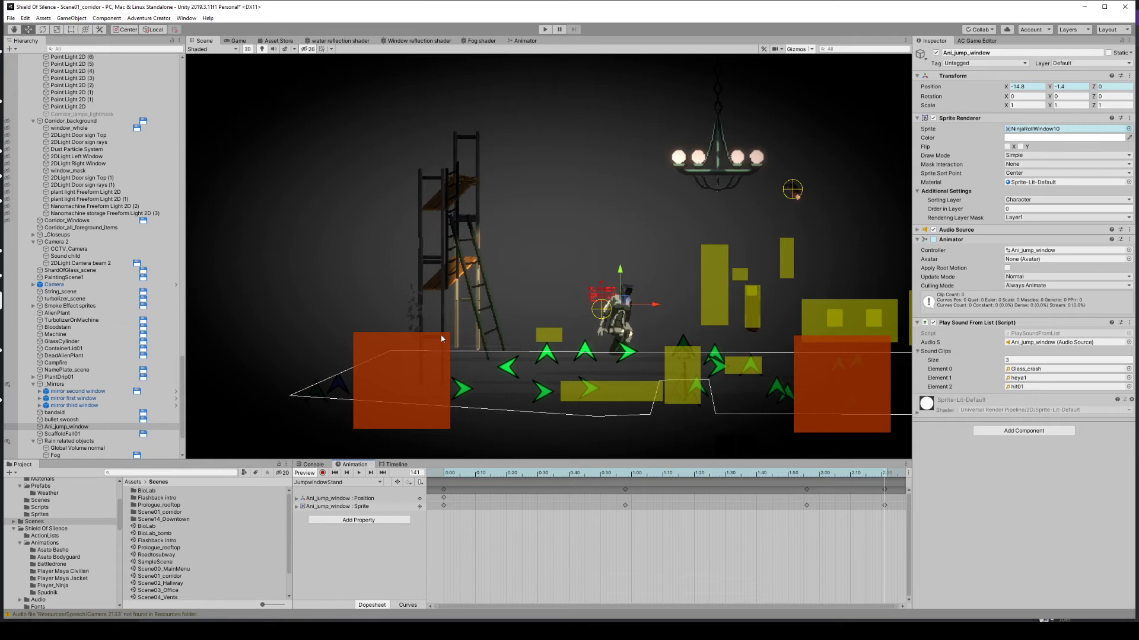
Drag PlayerStart2D upward as a test, then undo the move.
left_click(336, 375)
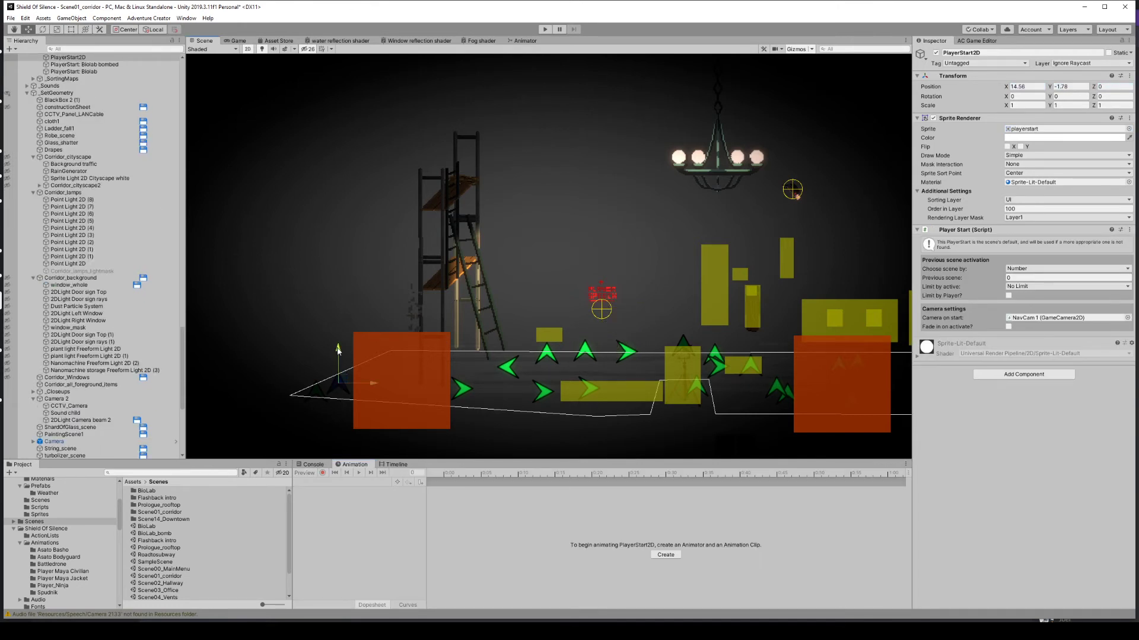
left_click_drag(340, 369, 352, 204)
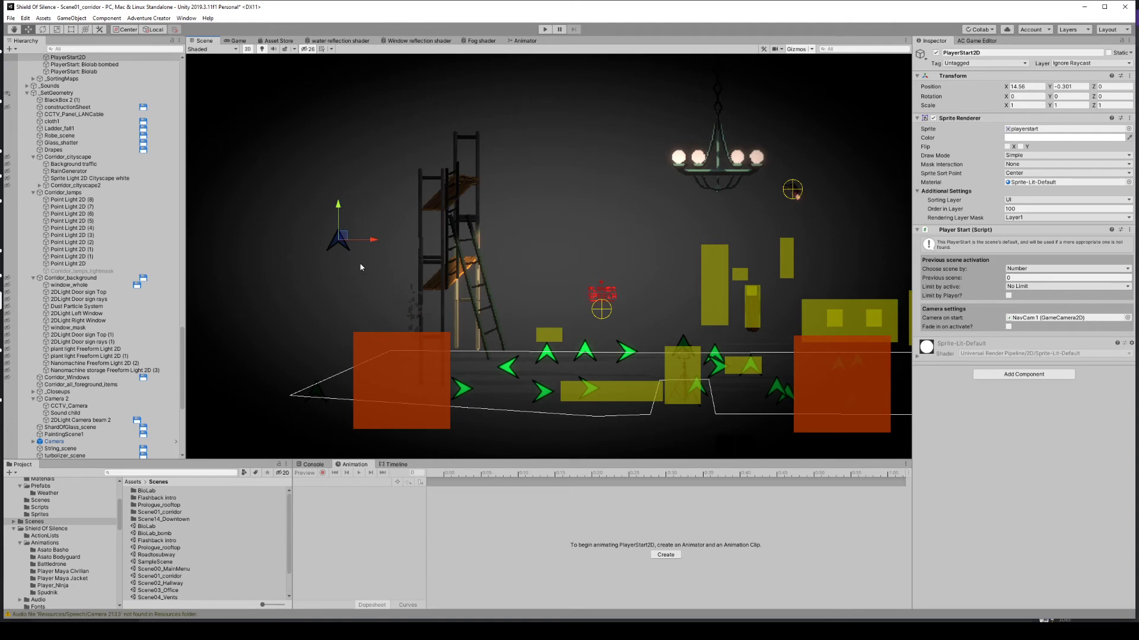
key("ctrl+z")
Raise the intro roll to marker, undo it, and reselect PlayerStart2D.
left_click(628, 350)
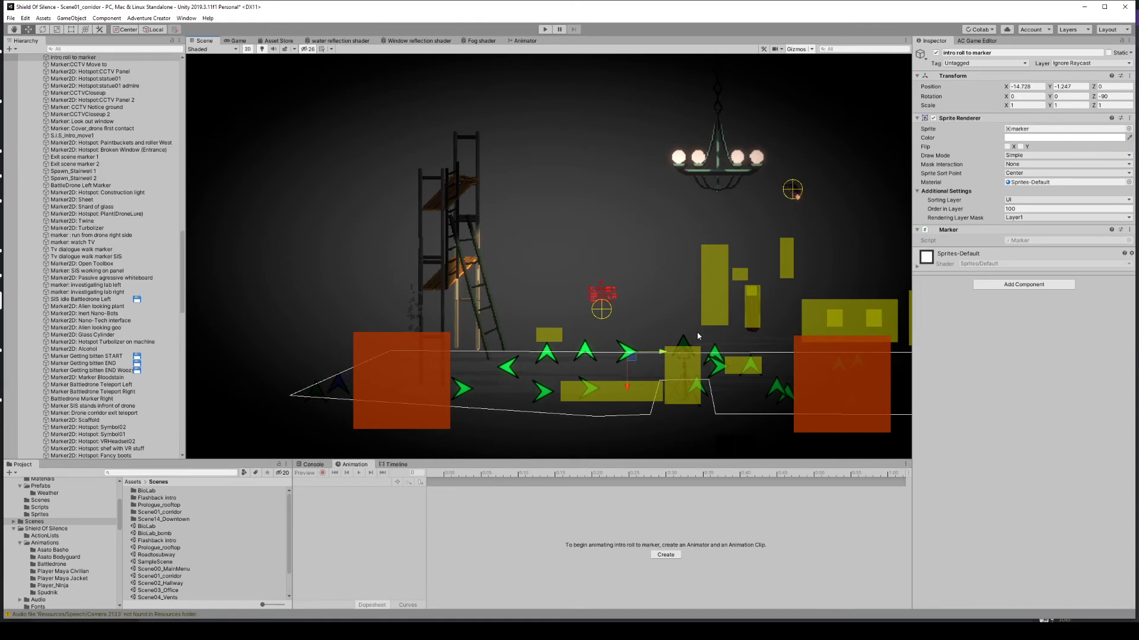
left_click_drag(626, 393, 626, 353)
key("ctrl+z")
left_click(341, 383)
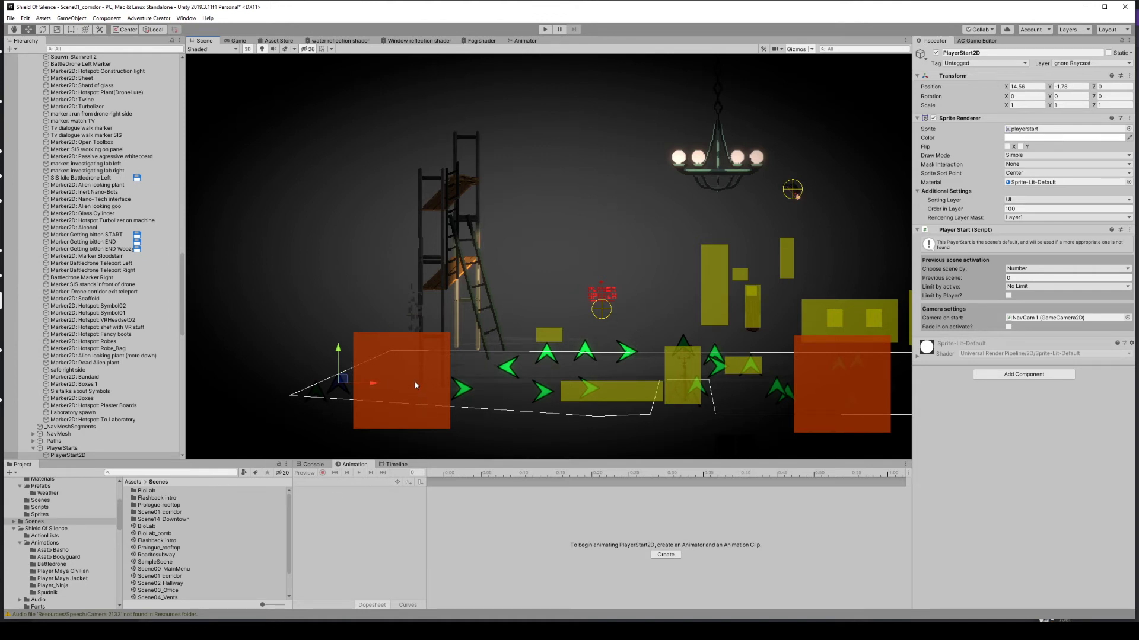
Replay Ani_jump_window's Jumpwindow roll, then nudge the PlayerSpeechMovable NPC slightly upward.
left_click(347, 366)
left_click(358, 325)
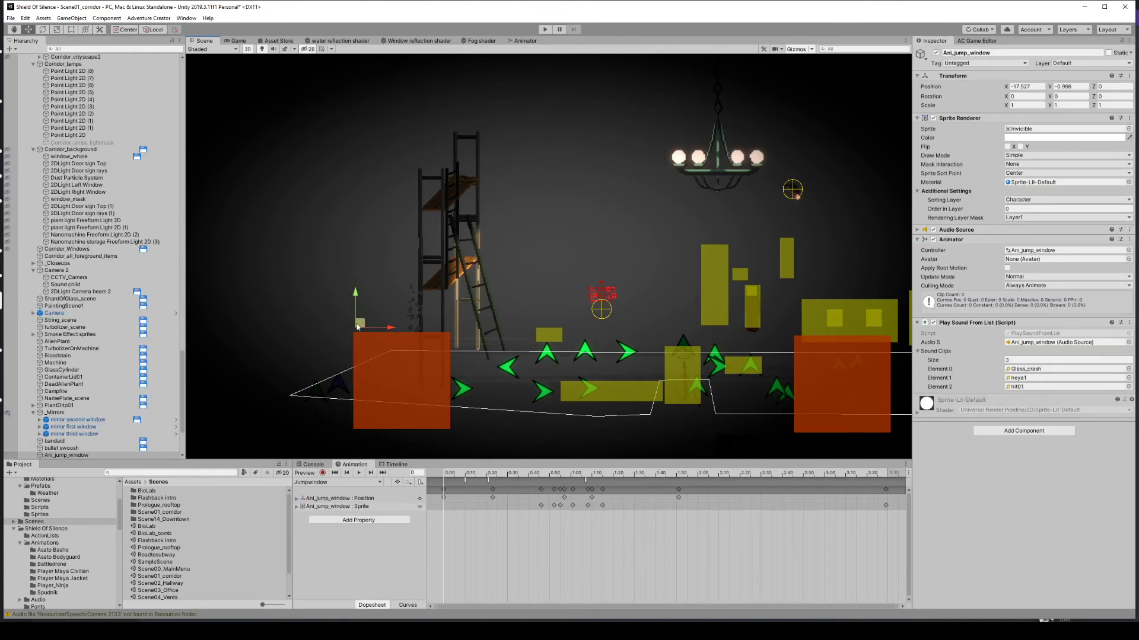
left_click(359, 473)
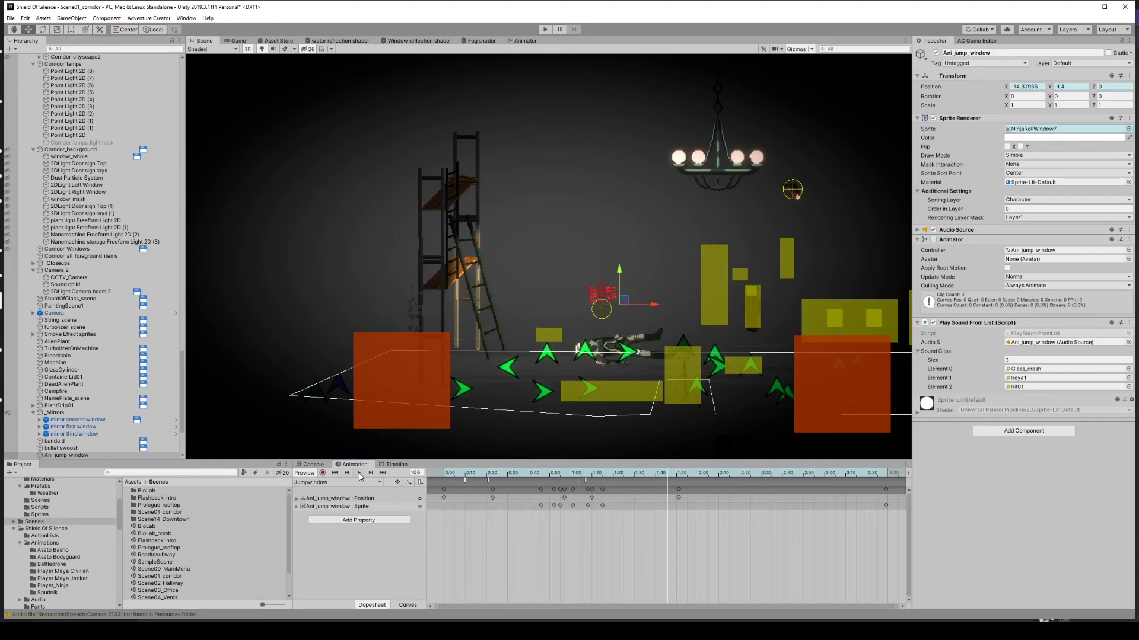
left_click(359, 474)
left_click(610, 293)
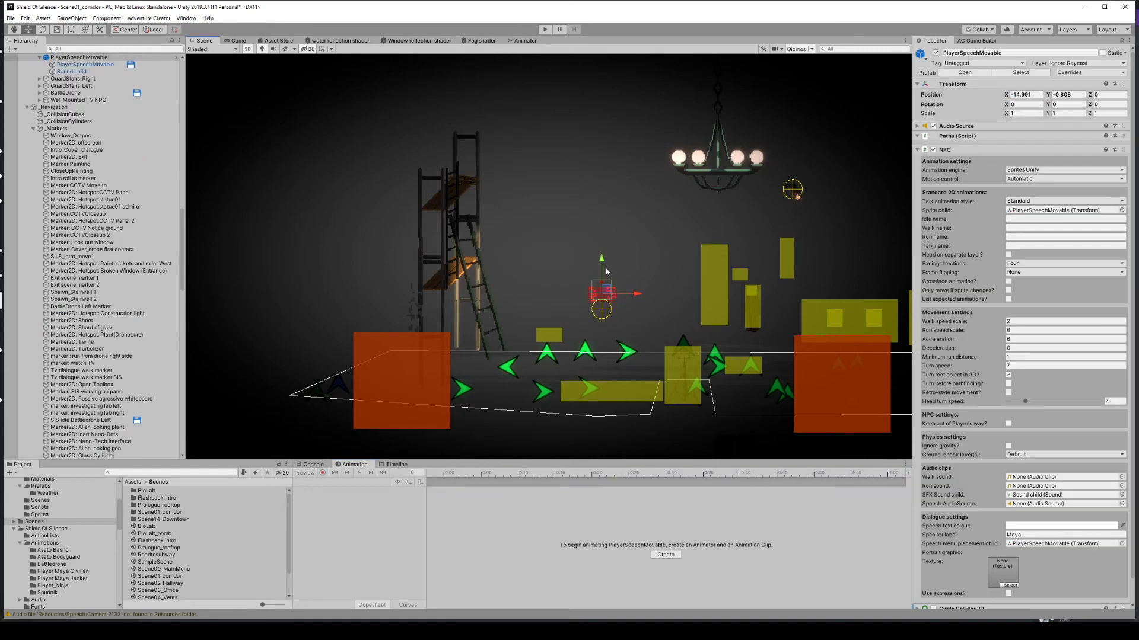
mouse_move(608, 272)
left_mouse_down()
mouse_move(598, 245)
mouse_move(617, 273)
left_mouse_up()
Move PlayerStart2D up the corridor, then undo to restore its position.
left_click(334, 391)
left_click_drag(335, 388, 349, 315)
key("ctrl+z")
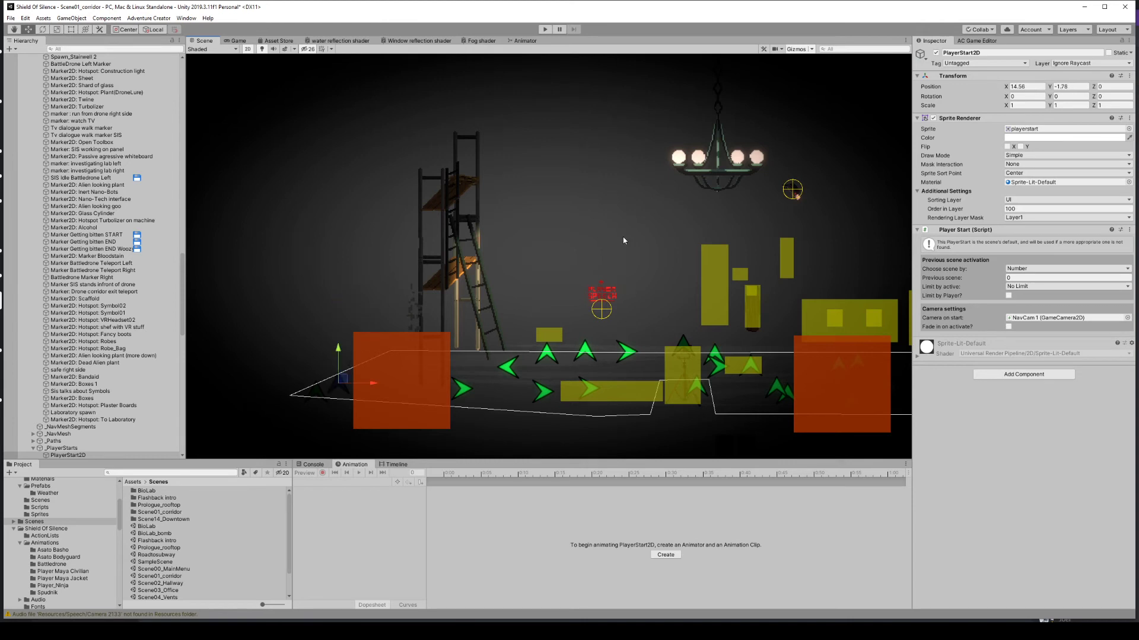
Raise the PlayerSpeechMovable stand-in a little, then undo to keep its original height.
left_click(603, 293)
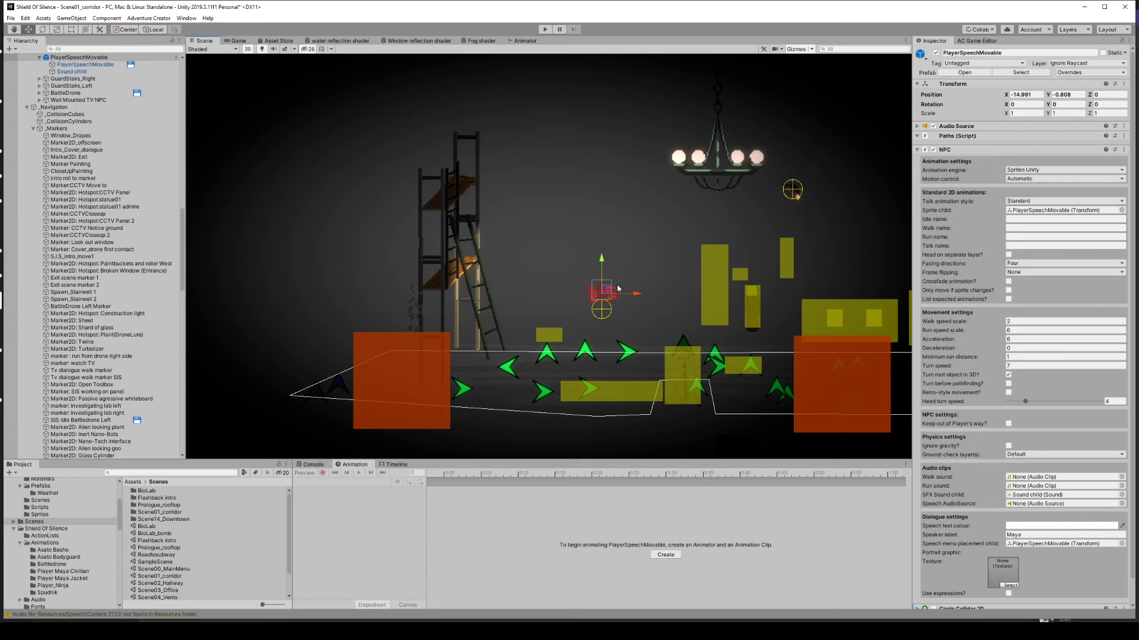
left_click_drag(607, 278, 615, 243)
key("ctrl+z")
Preview Ani_jump_window's JumpwindowStand clip, then select the intro roll to marker.
left_click(359, 326)
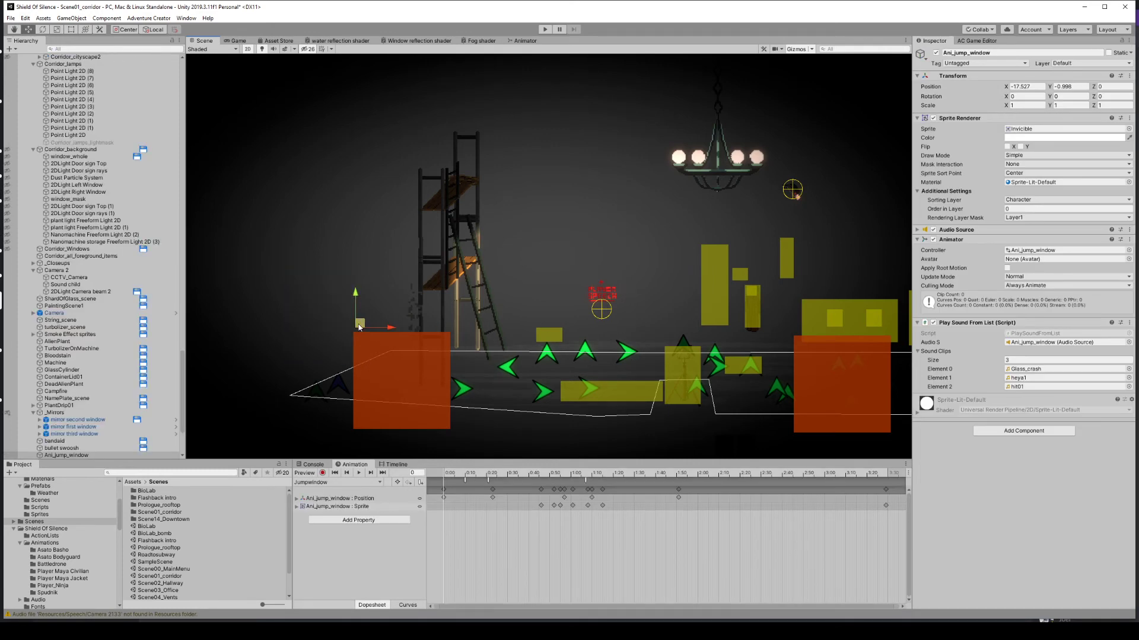
left_click(349, 484)
left_click(341, 530)
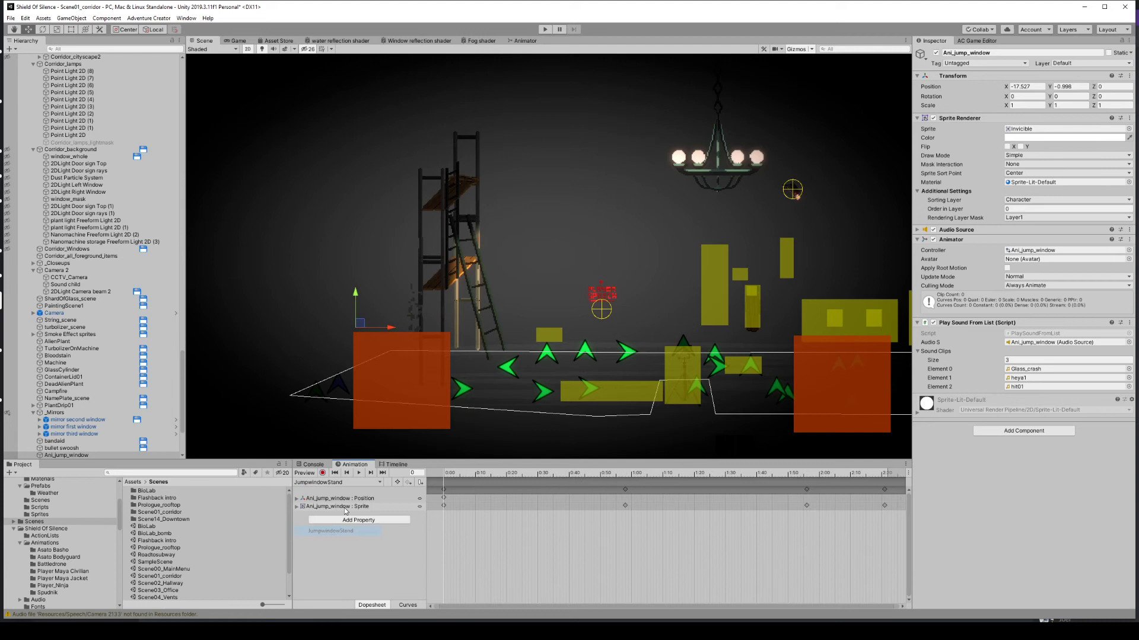
left_click(359, 473)
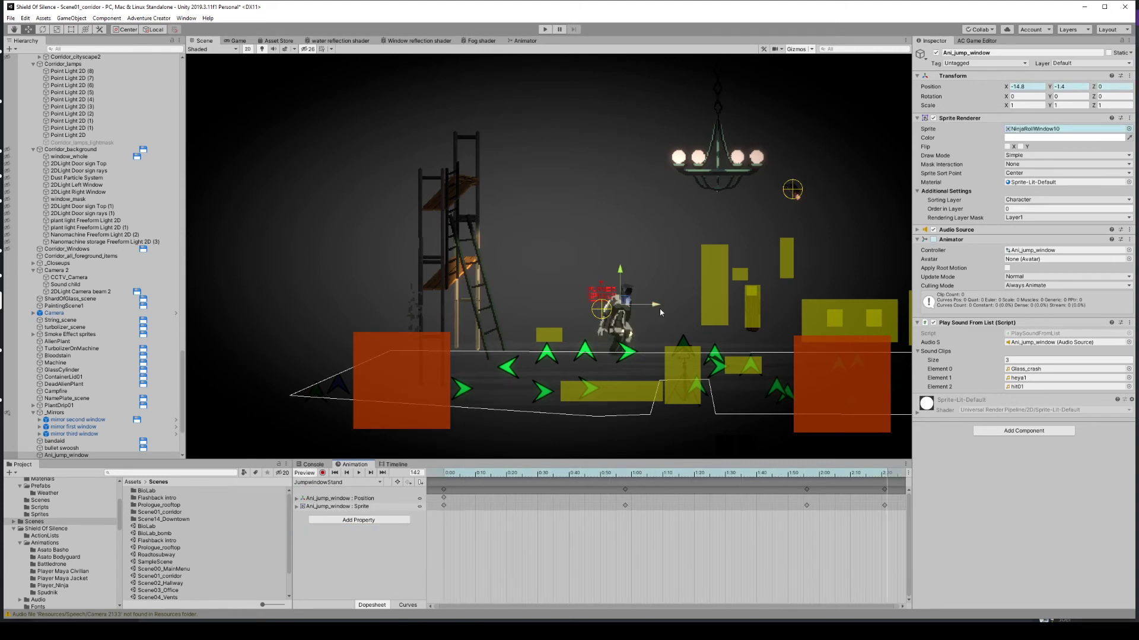
left_click(629, 353)
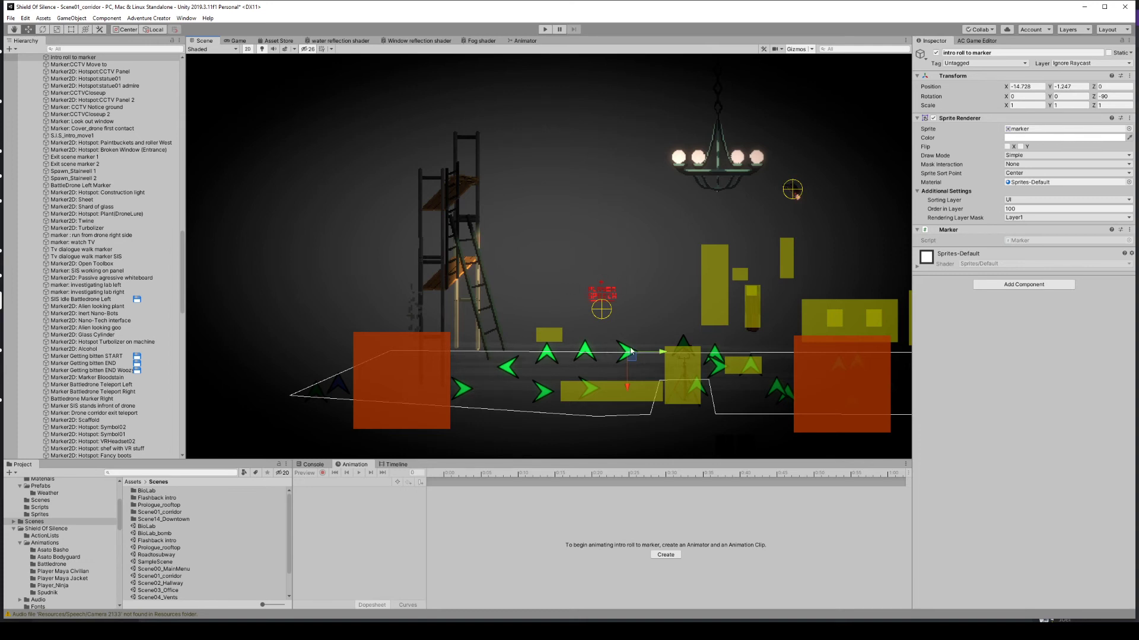
left_click(685, 345)
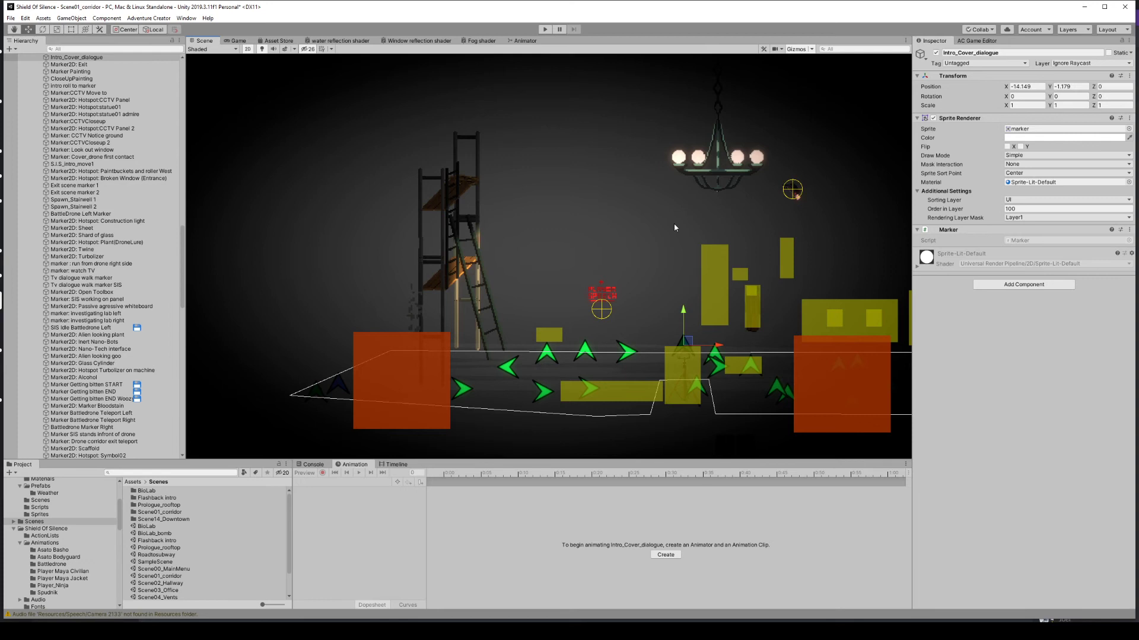
left_click(579, 360)
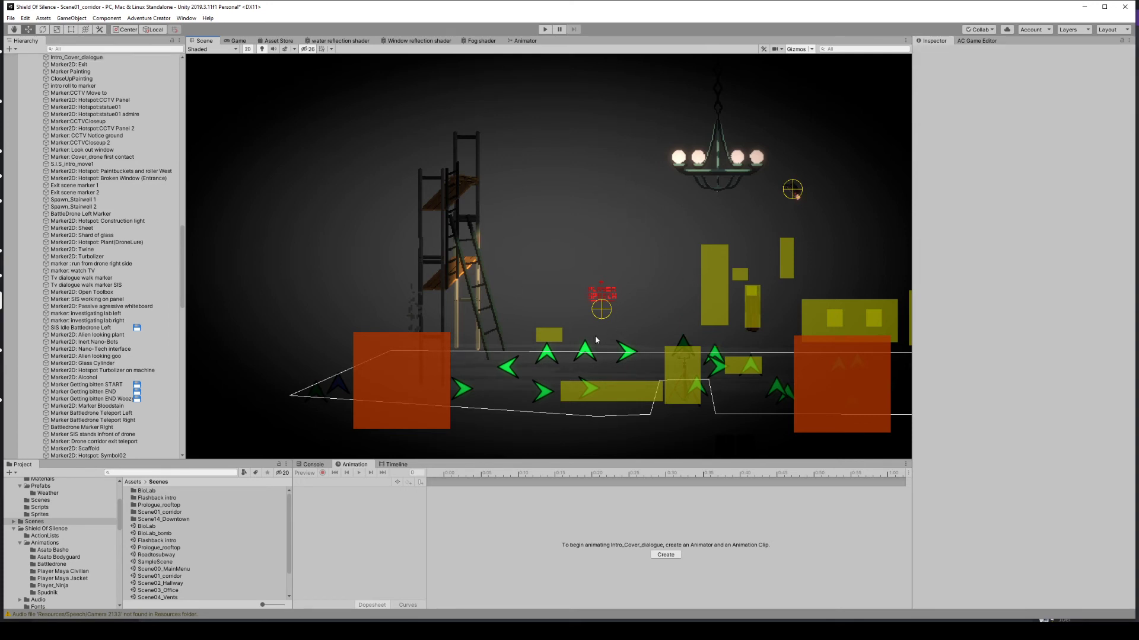
mouse_move(641, 193)
left_mouse_down()
mouse_move(611, 227)
mouse_move(190, 457)
left_mouse_up()
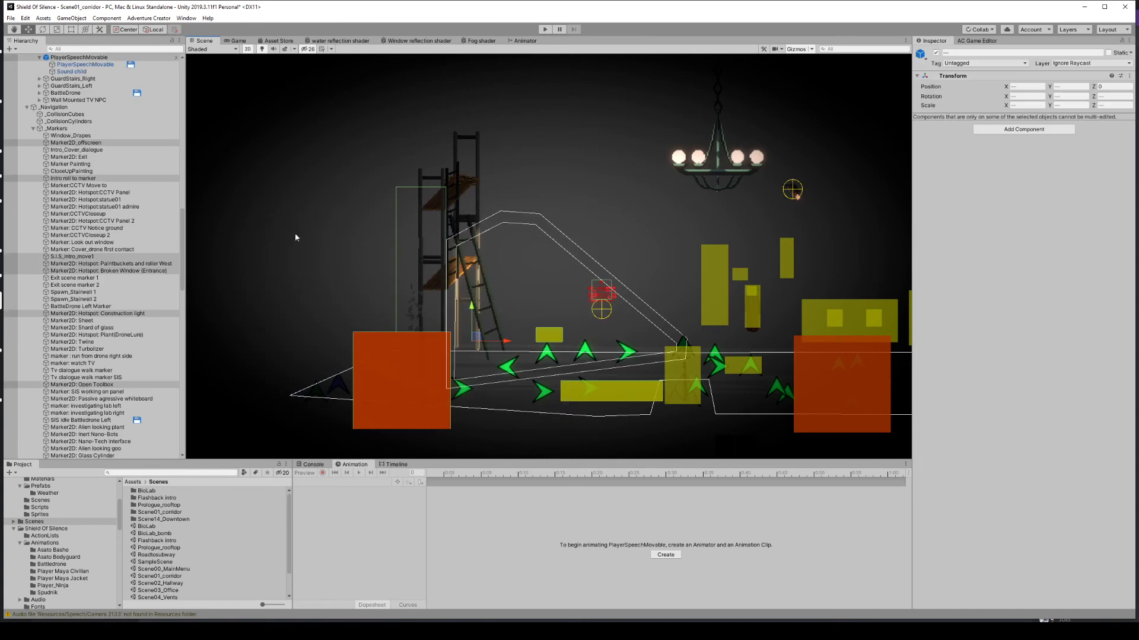
left_click(524, 148)
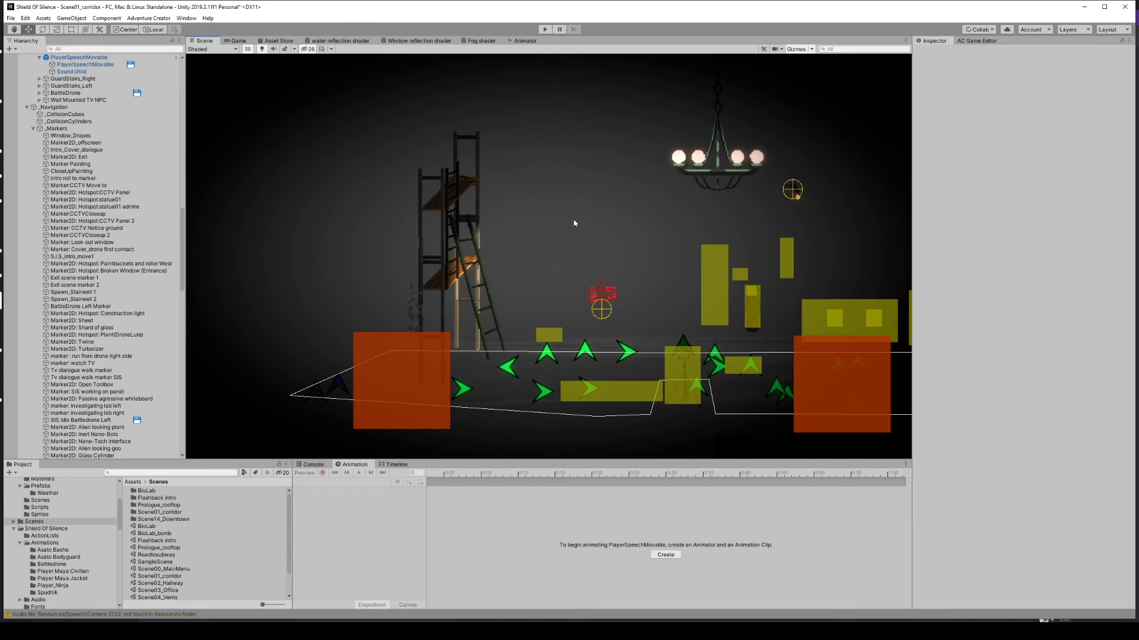
left_click(343, 386)
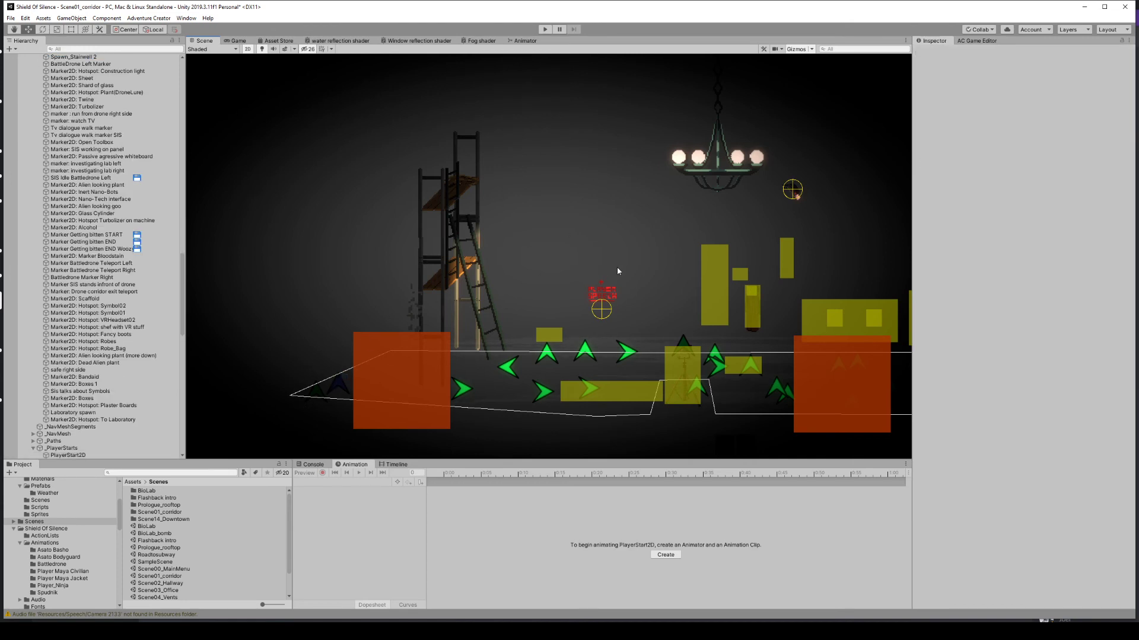
Frame Ani_jump_window and step through the Jumpwindow keyframes until the ninja lands on the floor.
left_click_drag(212, 258, 385, 361)
double_click(67, 455)
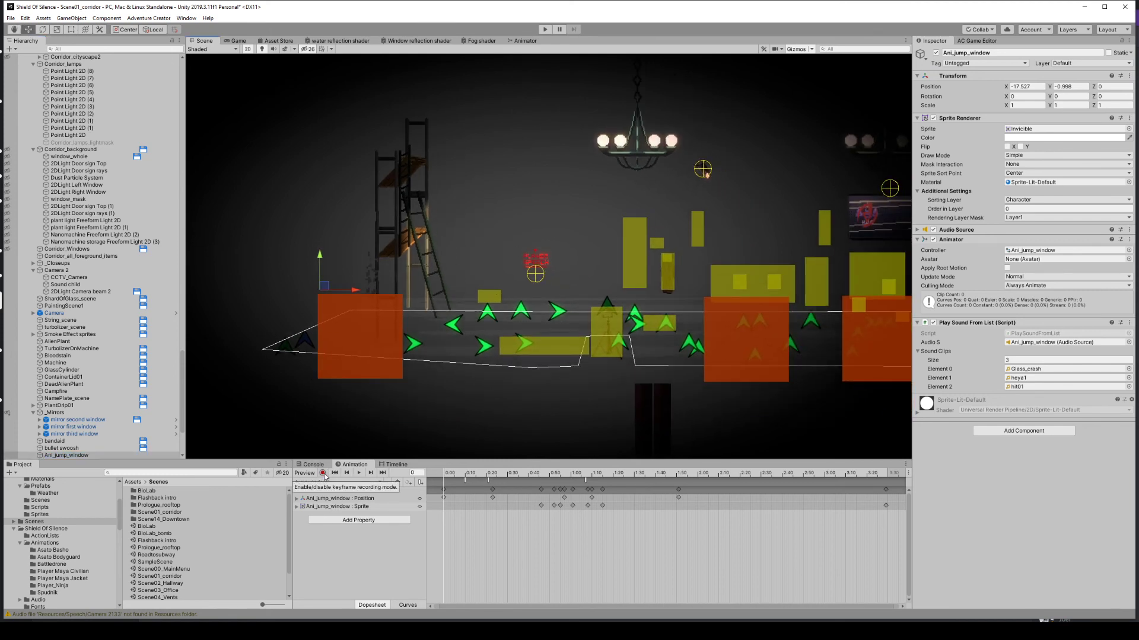
left_click(368, 475)
left_click(368, 475)
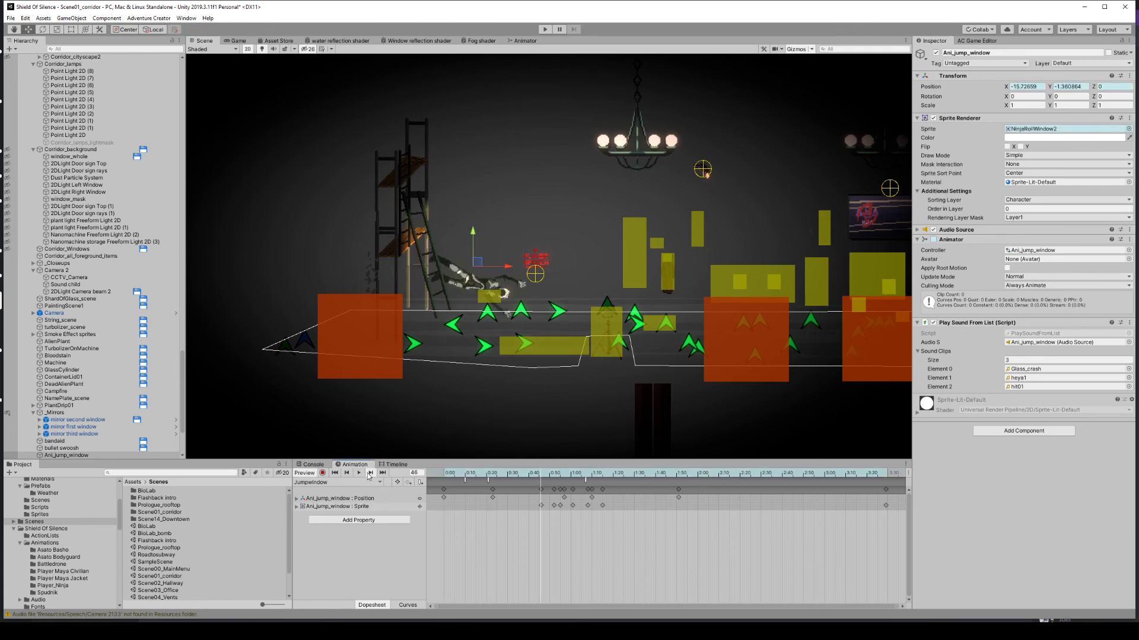
left_click(368, 476)
left_click(368, 476)
left_click(368, 476)
left_click(368, 475)
left_click(368, 476)
left_click(369, 476)
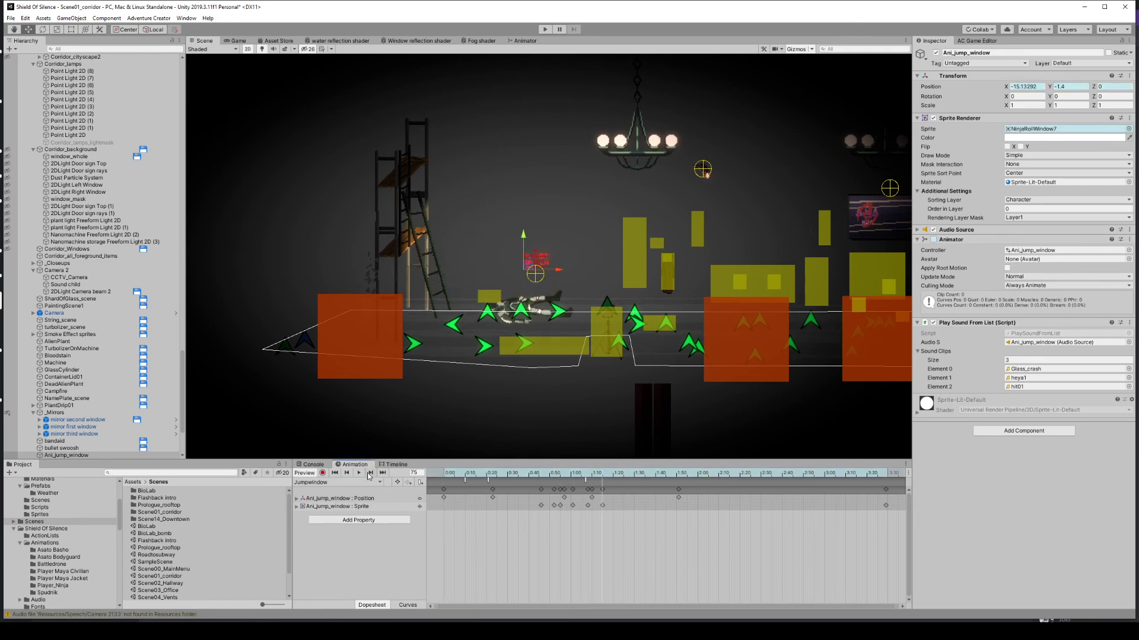
left_click(368, 476)
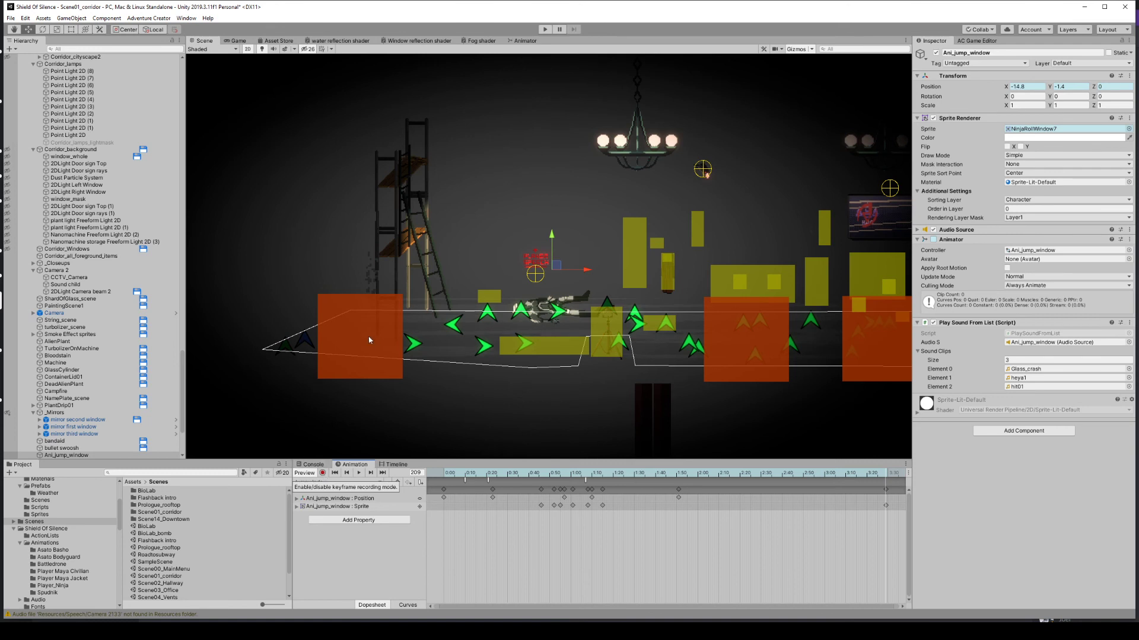
left_click(391, 433)
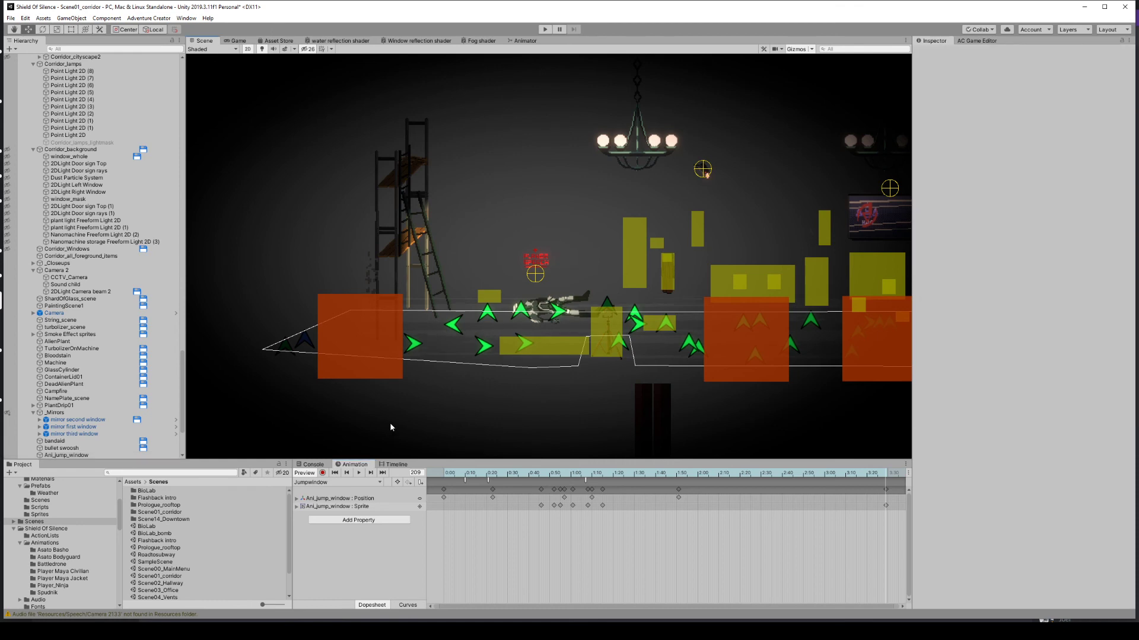
Pan and zoom to the rifle guard and bullet line, select the guard, then deselect.
middle_click_drag(404, 421, 344, 359)
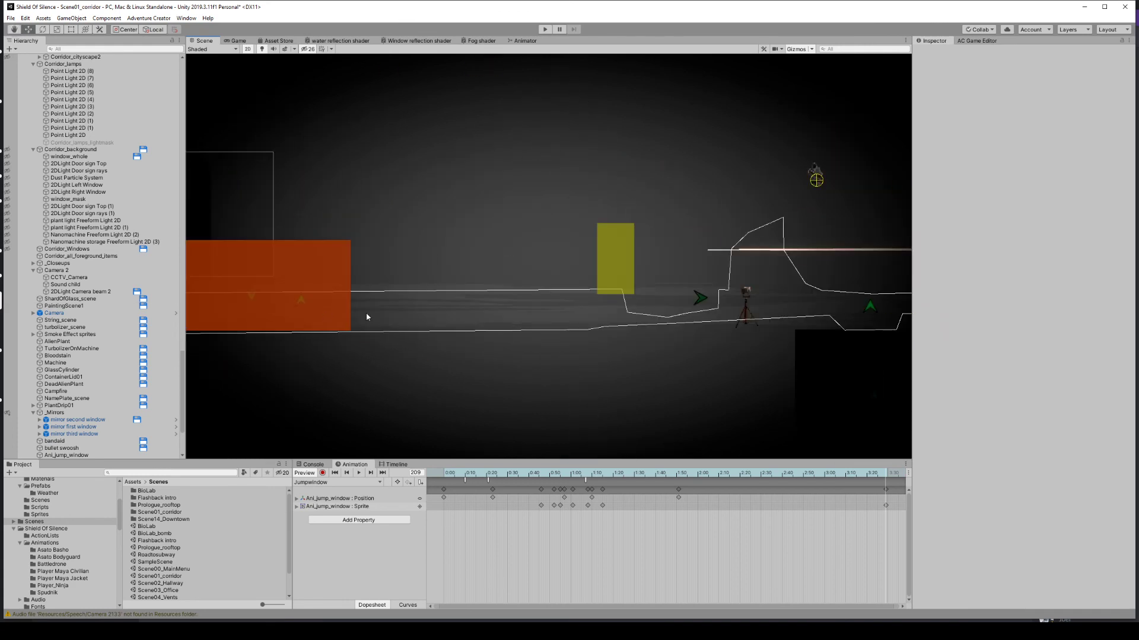
scroll(755, 356, "up", 1)
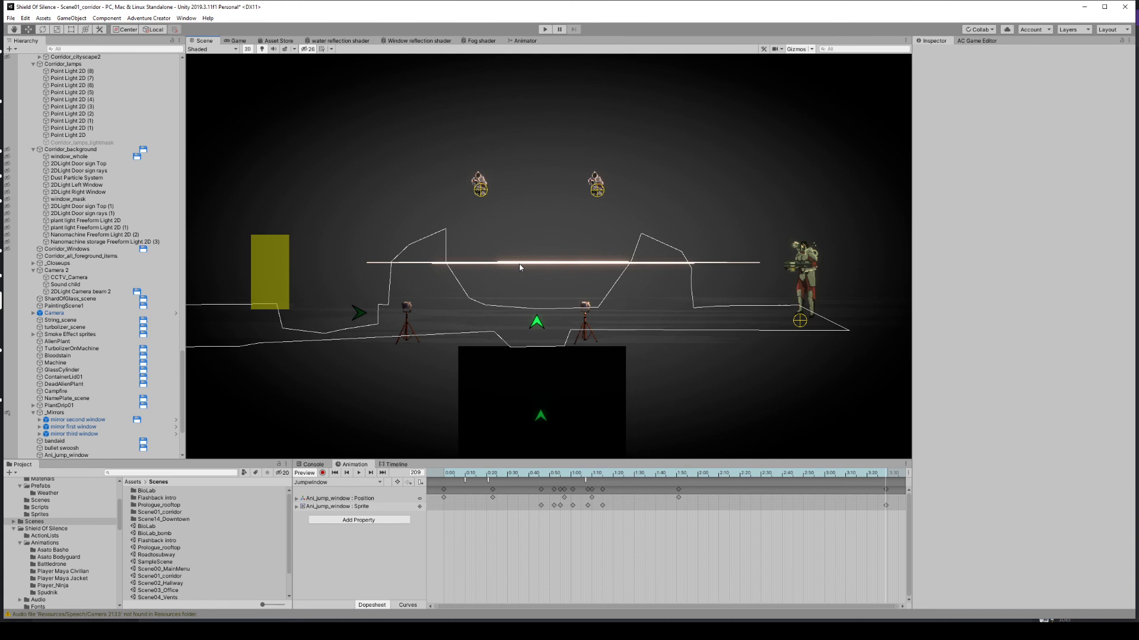
left_click(810, 267)
middle_click_drag(775, 399, 691, 378)
left_click(682, 258)
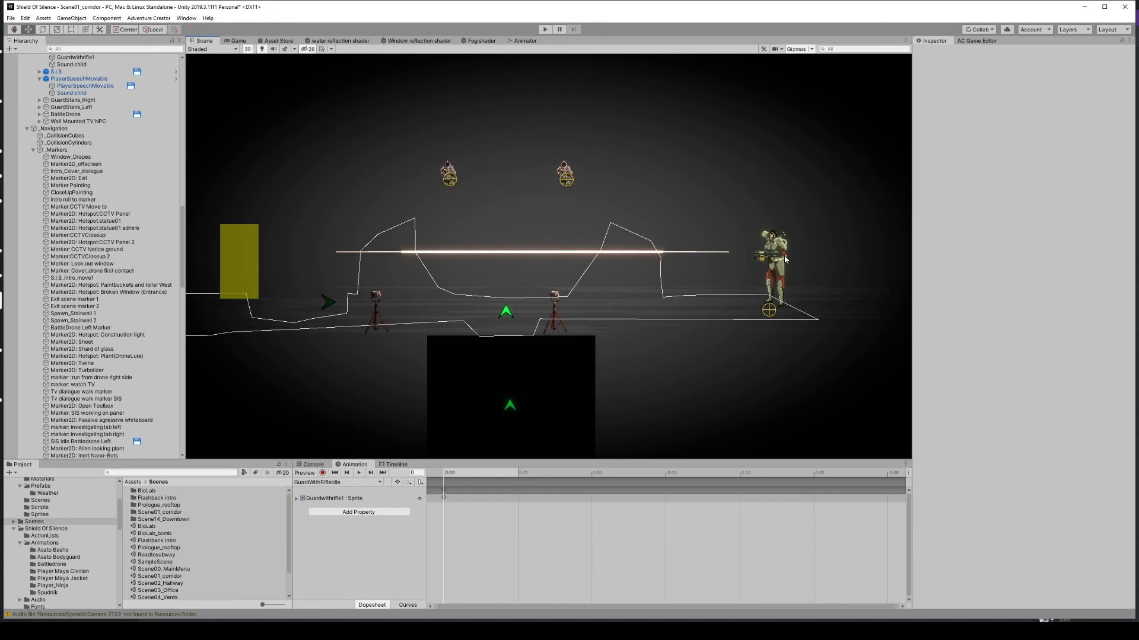
left_click(524, 253)
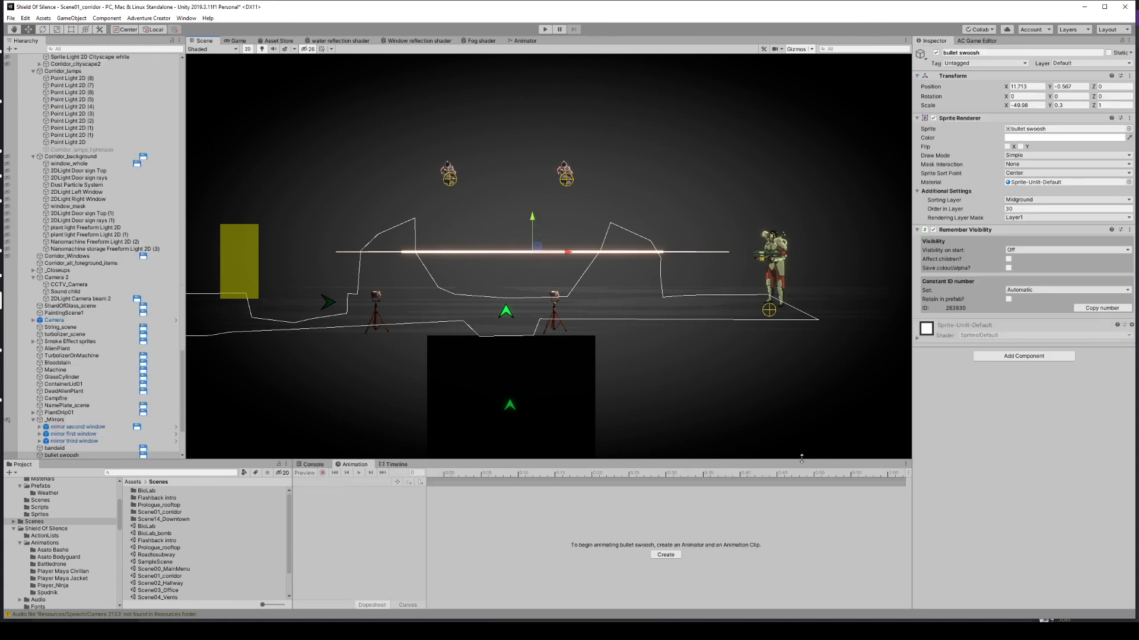
left_click(783, 256)
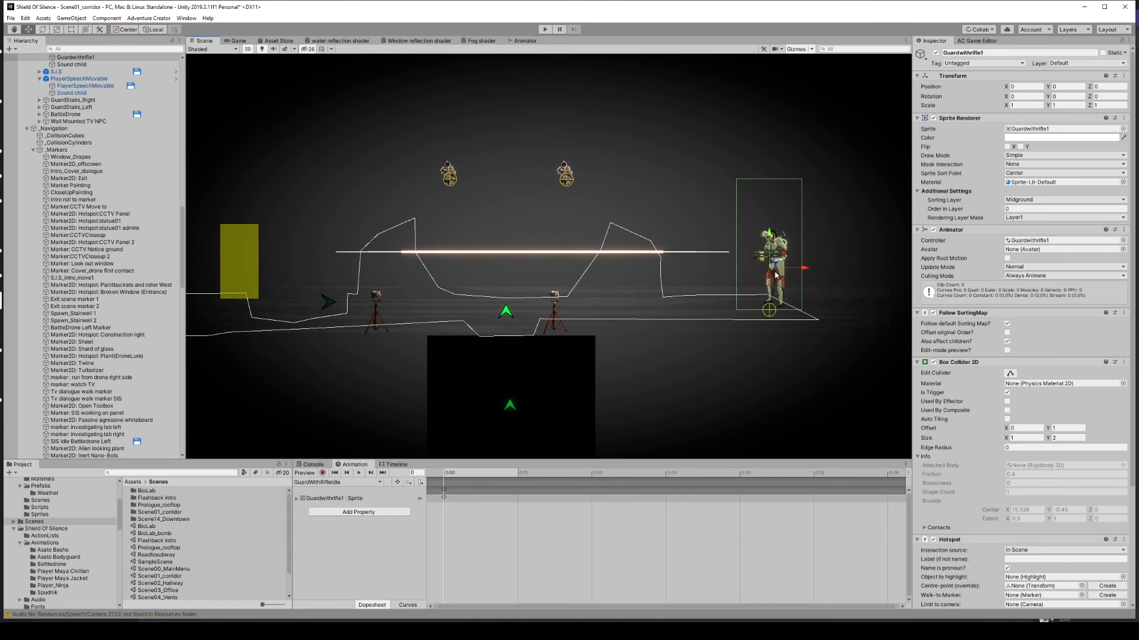
left_click(481, 254)
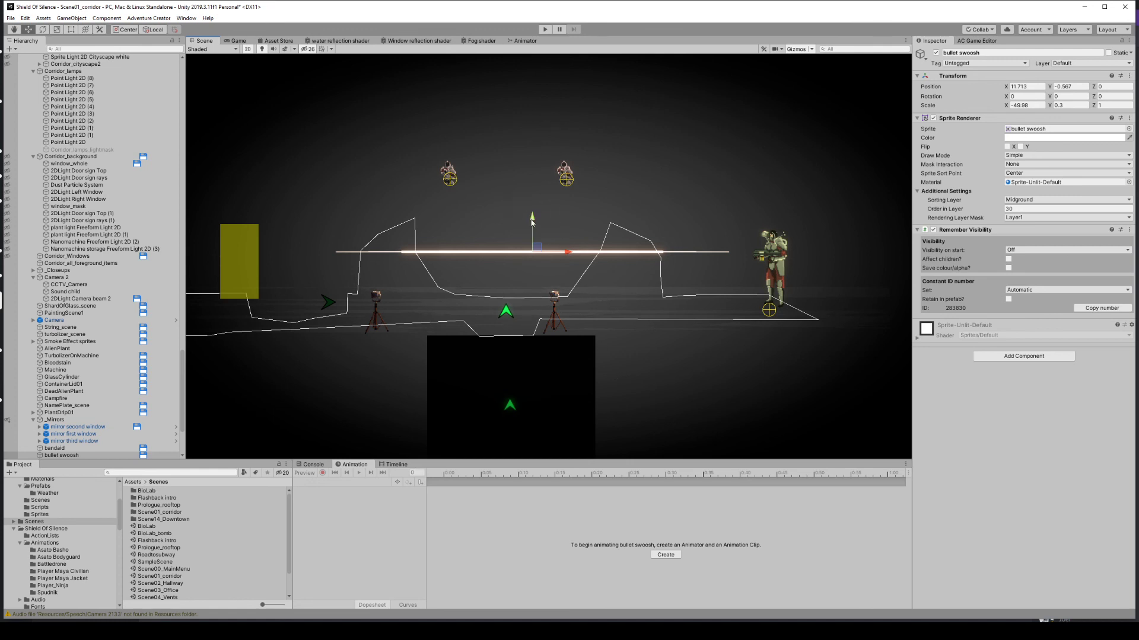
left_click_drag(532, 218, 634, 228)
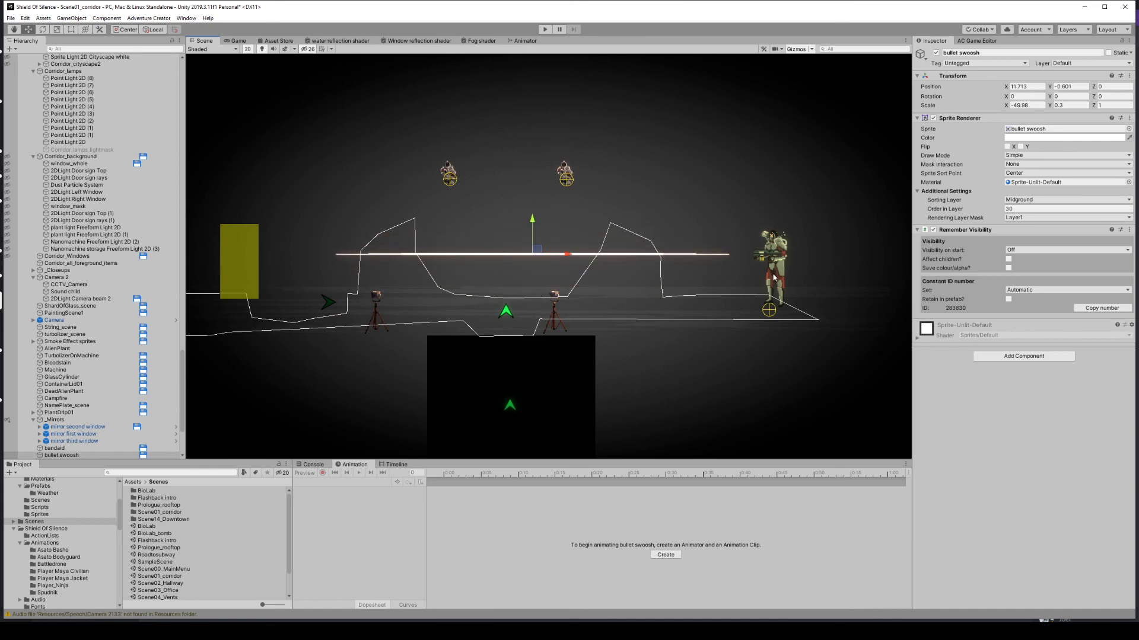
key("ctrl+z")
key("ctrl+z")
key("ctrl+y")
key("ctrl+y")
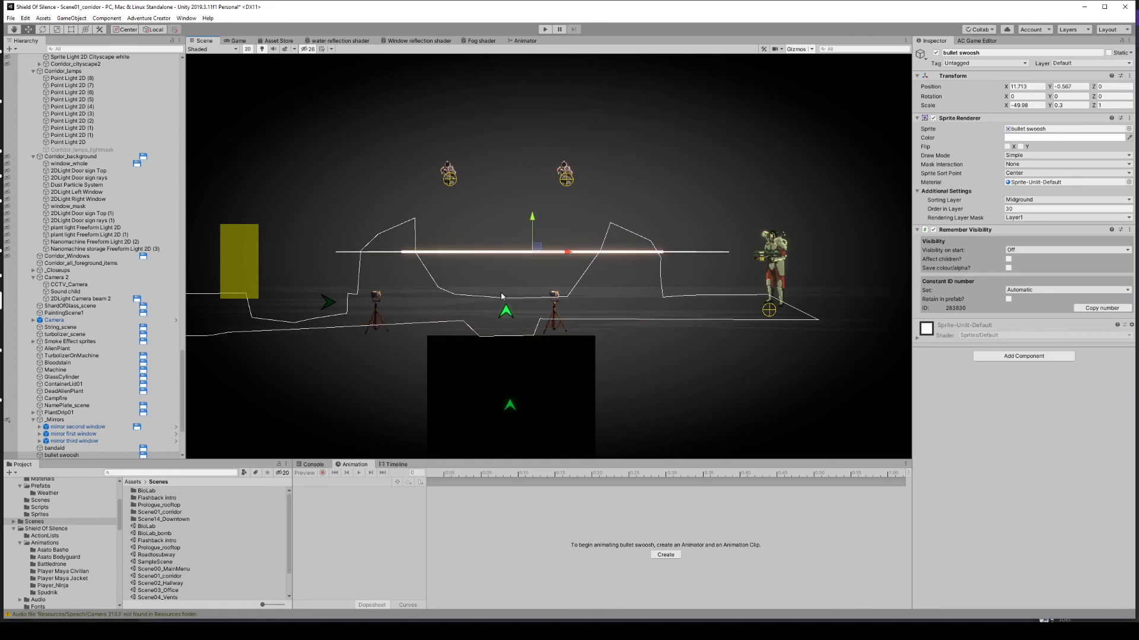
left_click(771, 267)
left_click(735, 394)
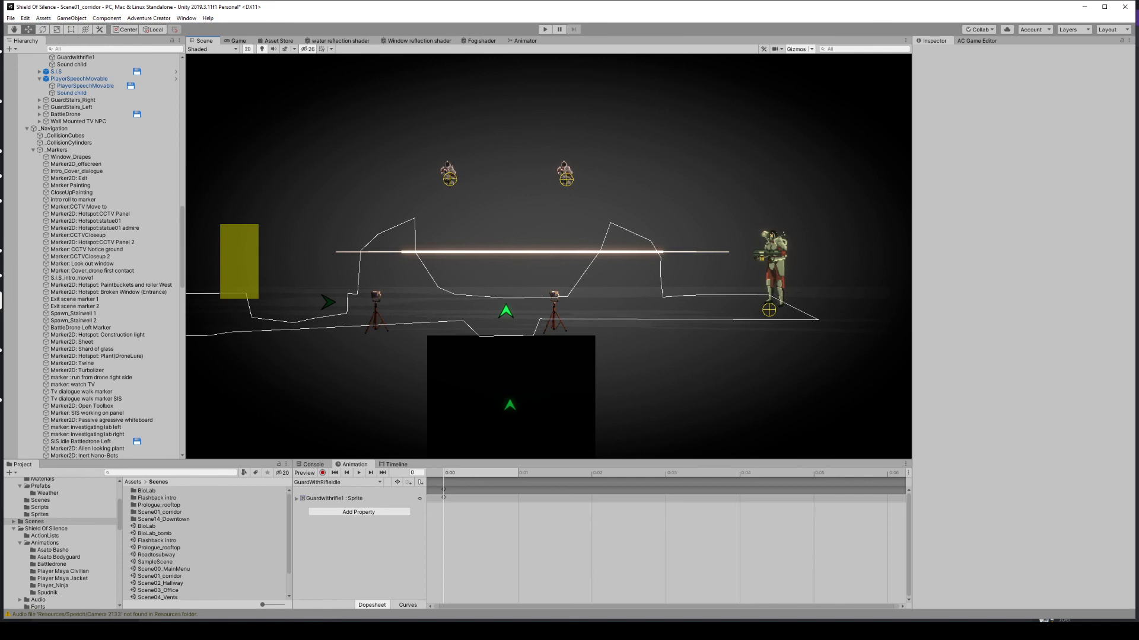
Pan left to the corridor start, inspect the PlayerStart2D marker, then deselect it.
key("Left")
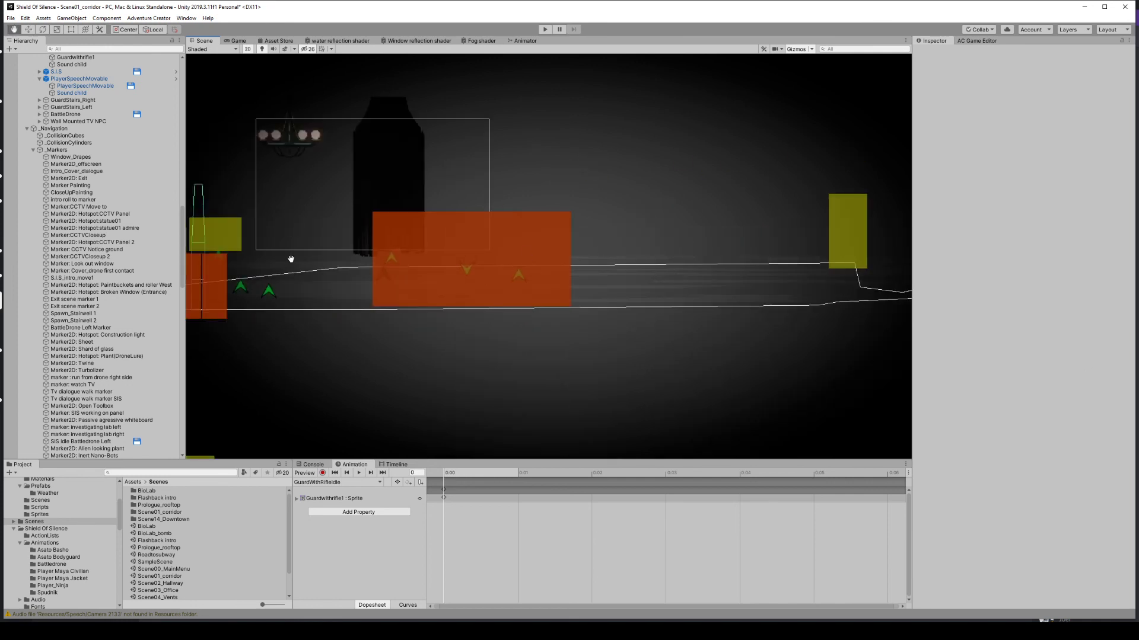
key("Left")
key("Left")
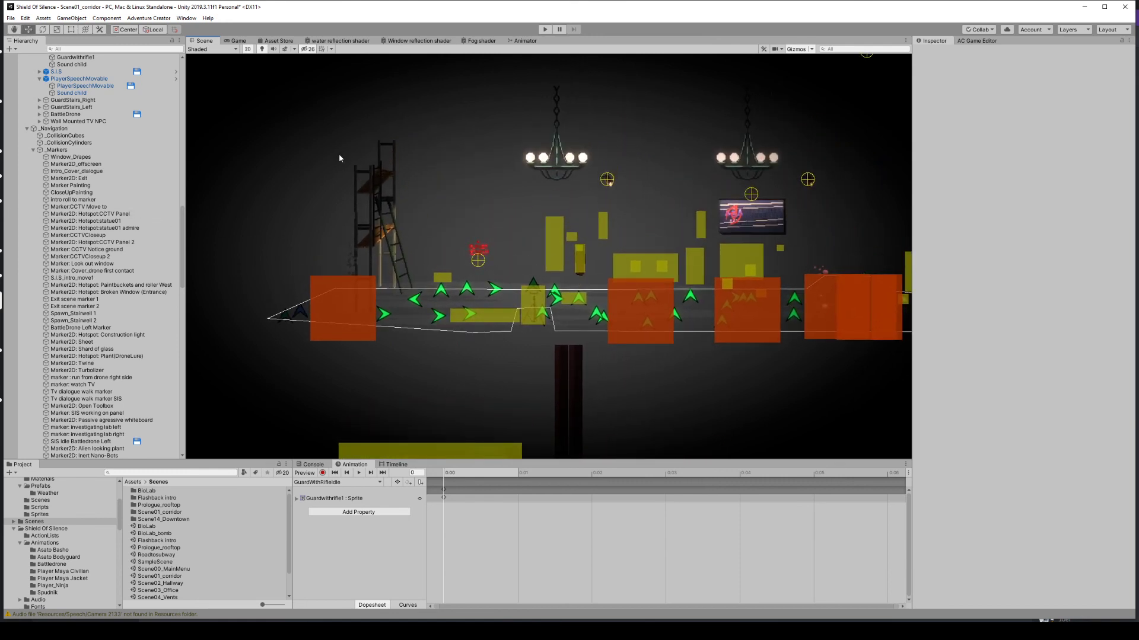
key("Left")
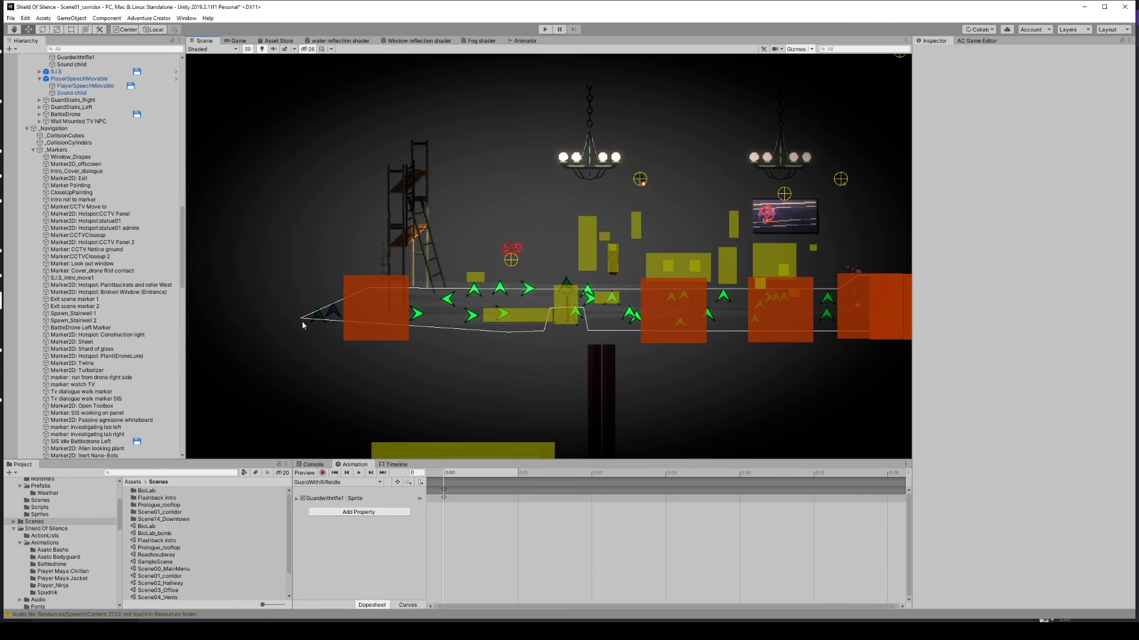
left_click(333, 312)
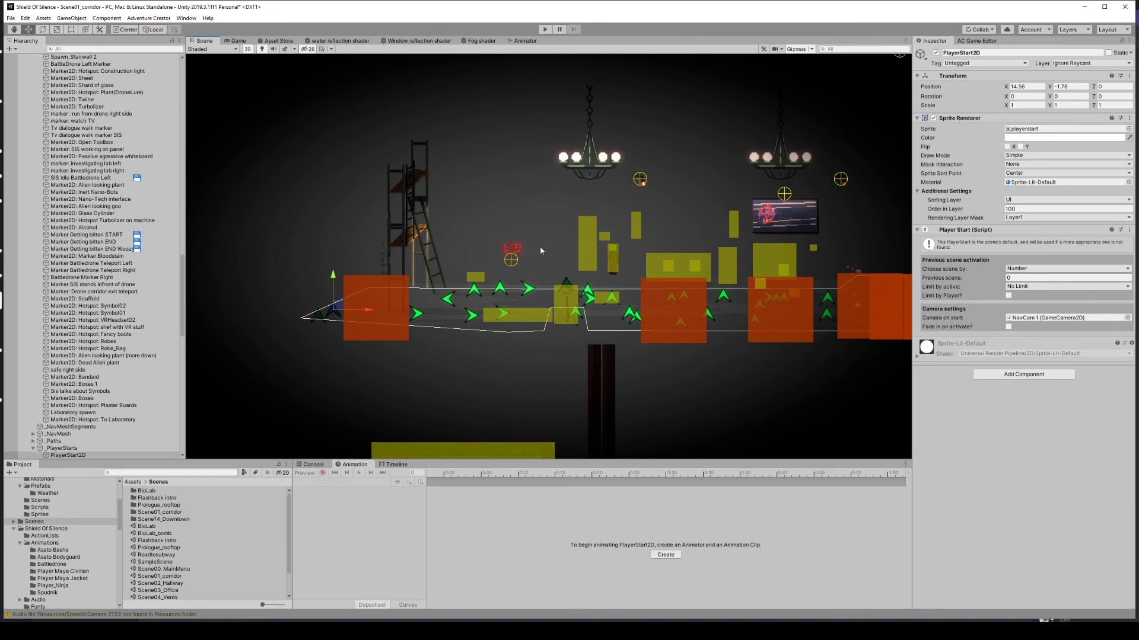
left_click(481, 212)
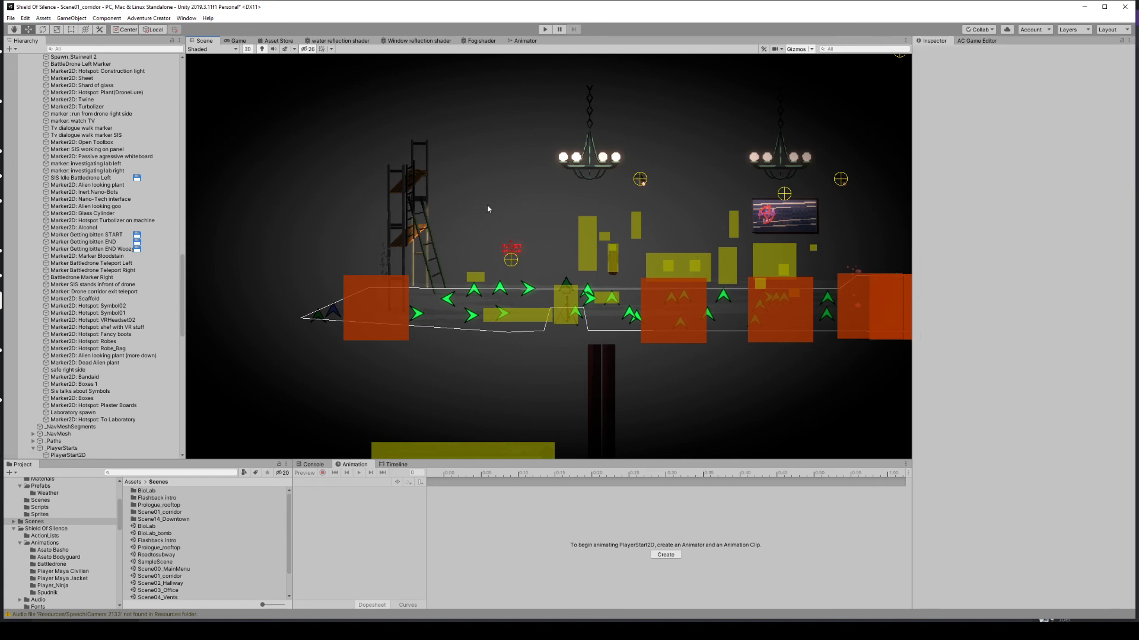